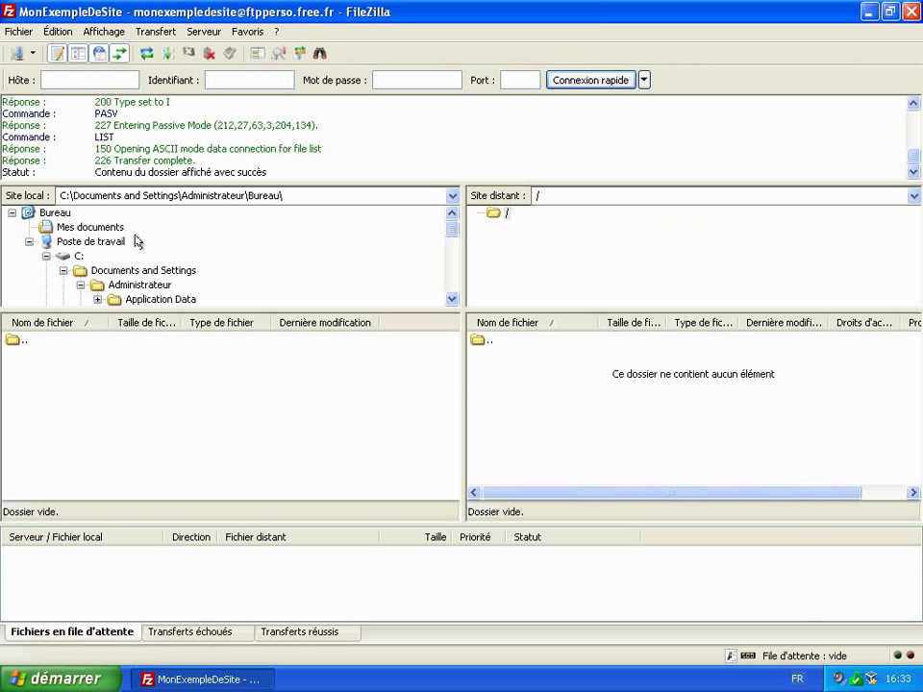
# Display the local Mes documents folder and select its index.html file
pyautogui.click(90, 231)
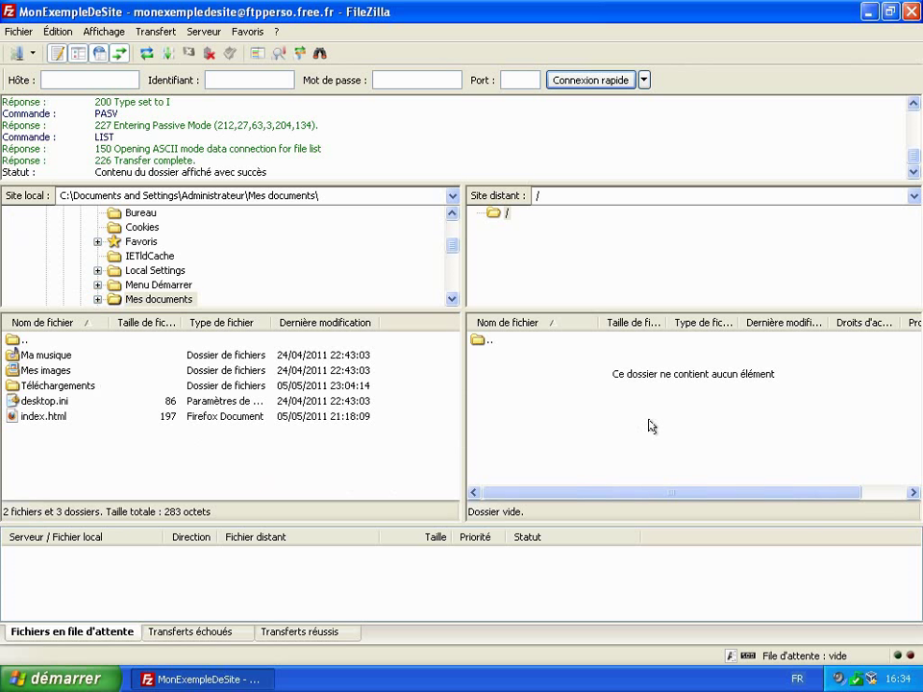
pyautogui.click(32, 419)
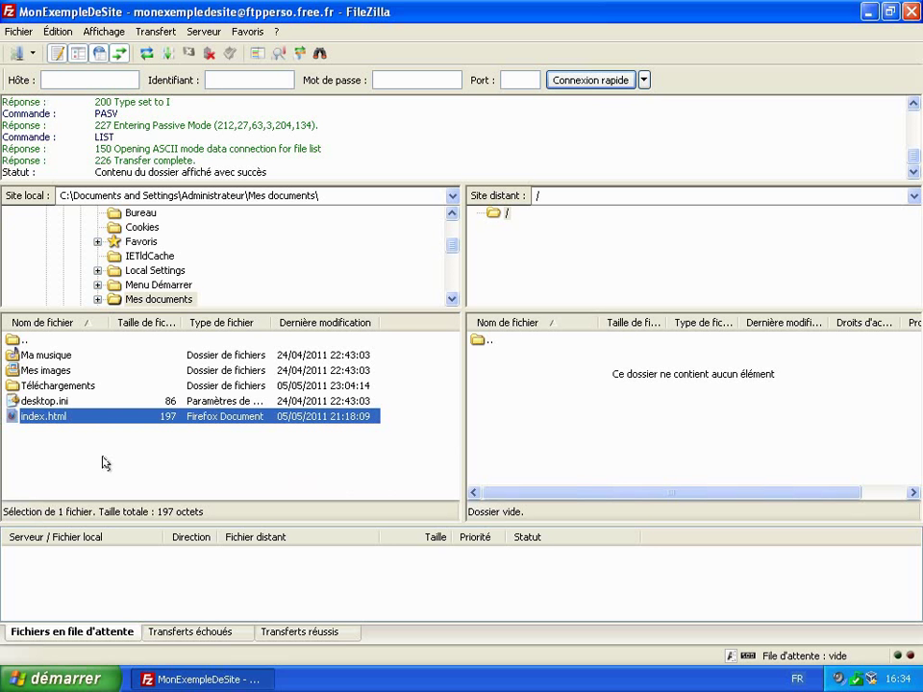
# Switch to the Mes documents folder in Windows Explorer, preview index.html in Firefox, and close the browser
pyautogui.press('super+d')
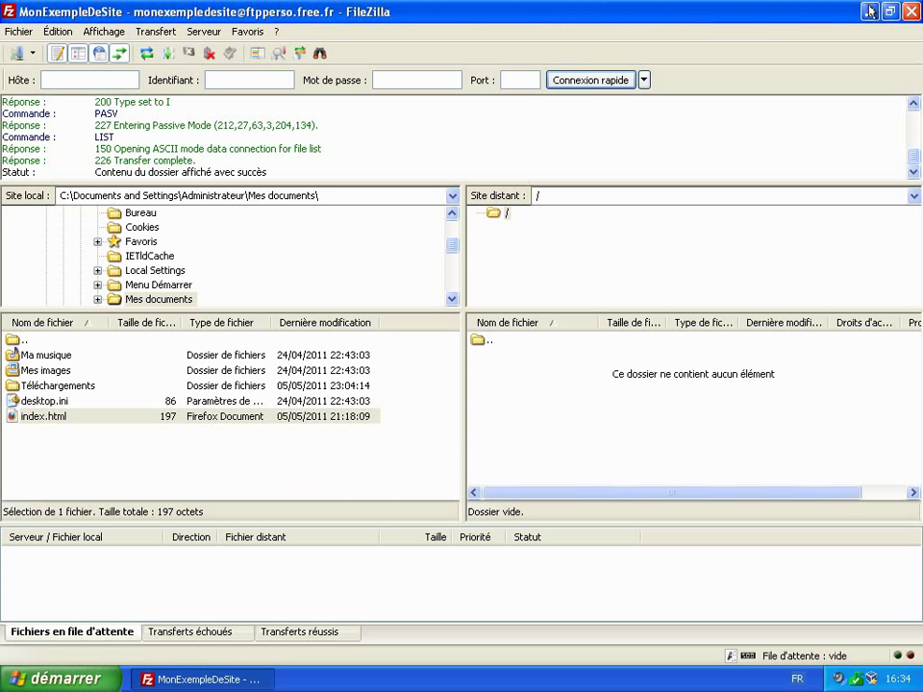
pyautogui.doubleClick(21, 24)
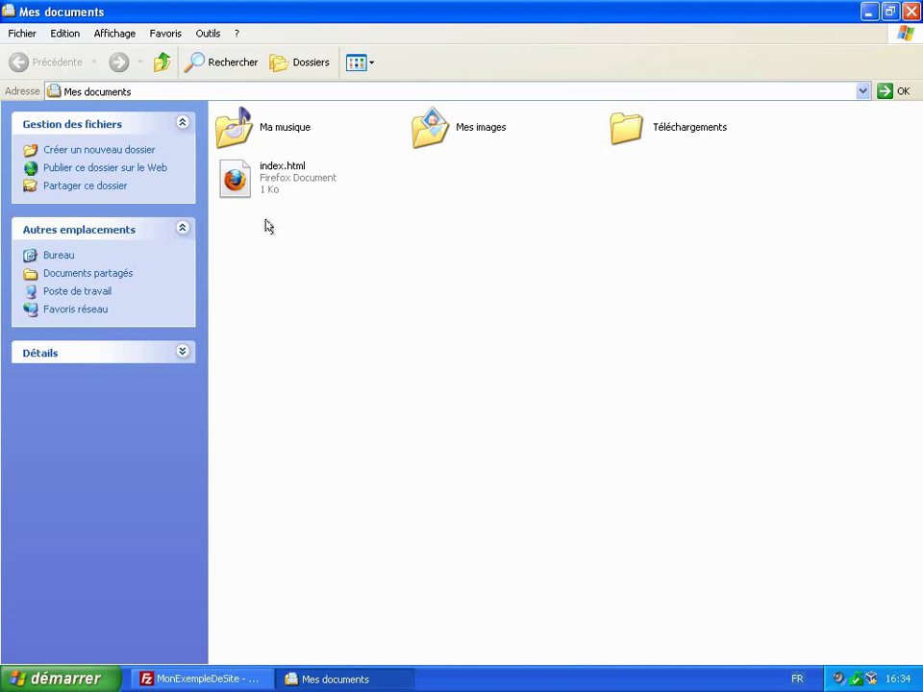
pyautogui.click(279, 178)
pyautogui.rightClick(258, 180)
pyautogui.click(279, 189)
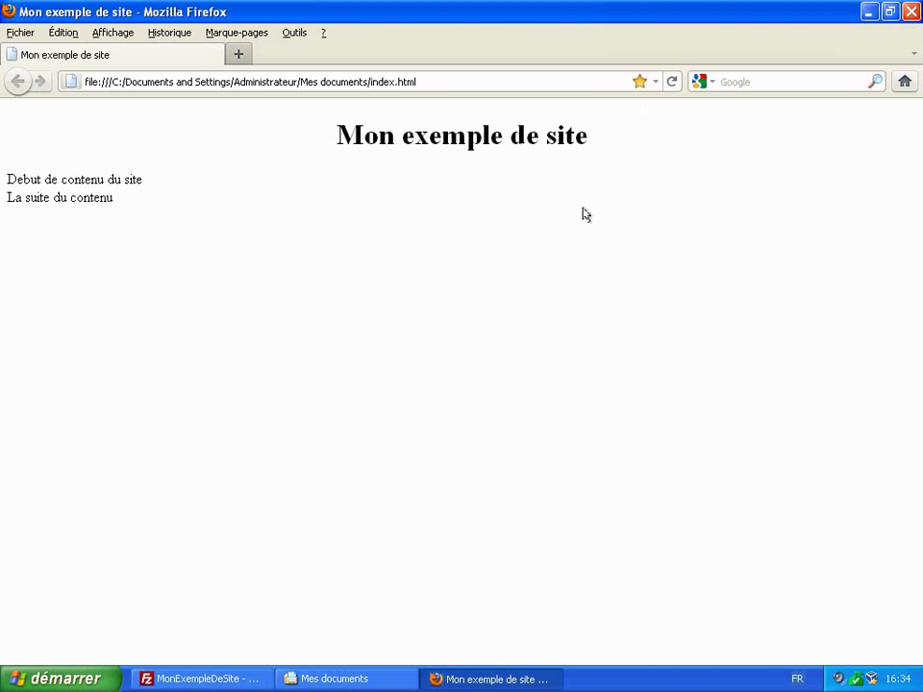
pyautogui.click(909, 11)
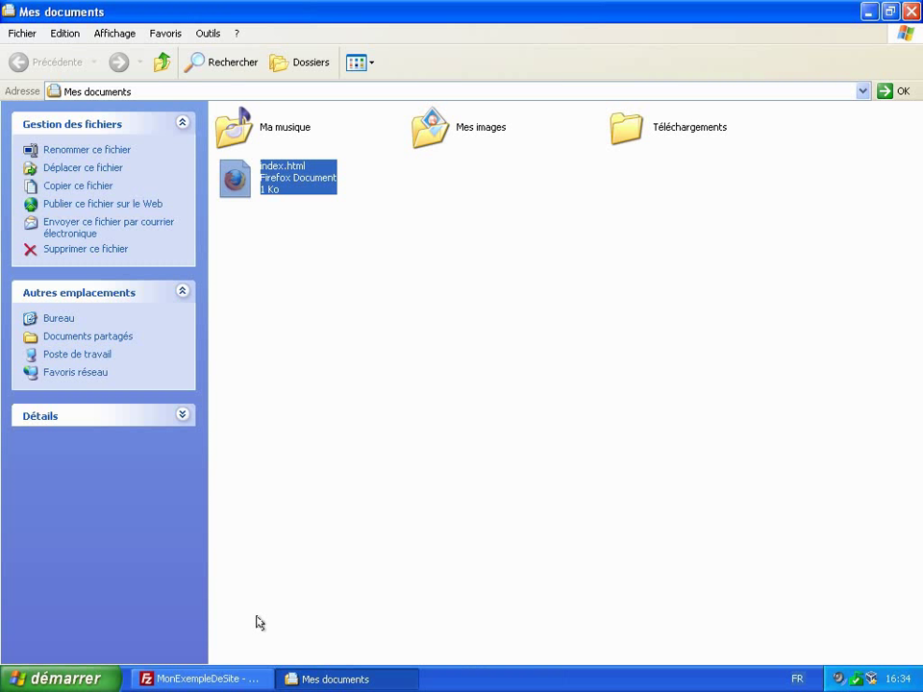
# Switch back to FileZilla and reconnect to the saved site MonExempleDeSite in the current tab, interrupting the previous connection
pyautogui.click(232, 675)
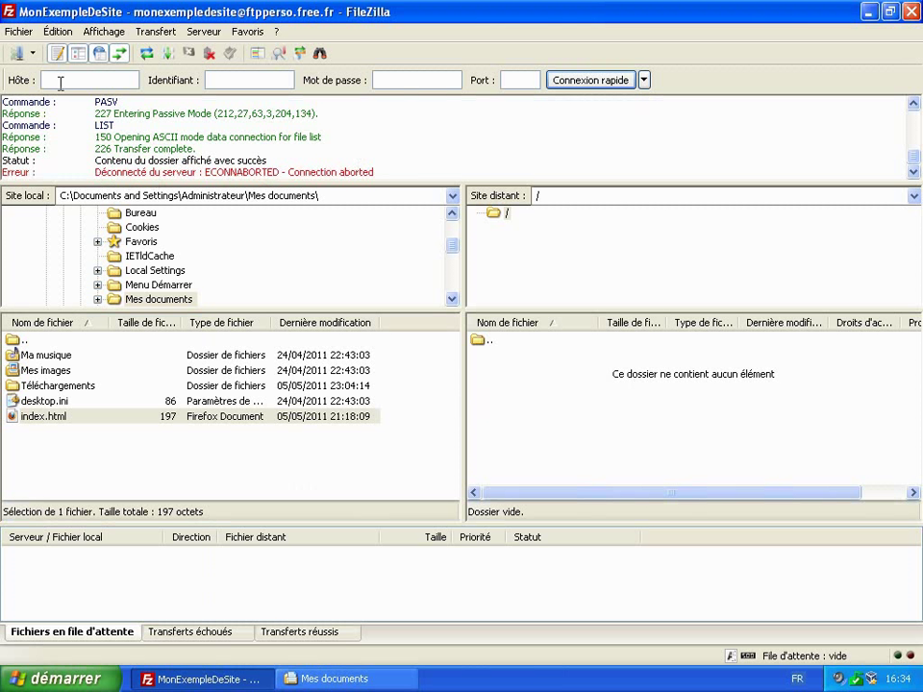
pyautogui.click(17, 54)
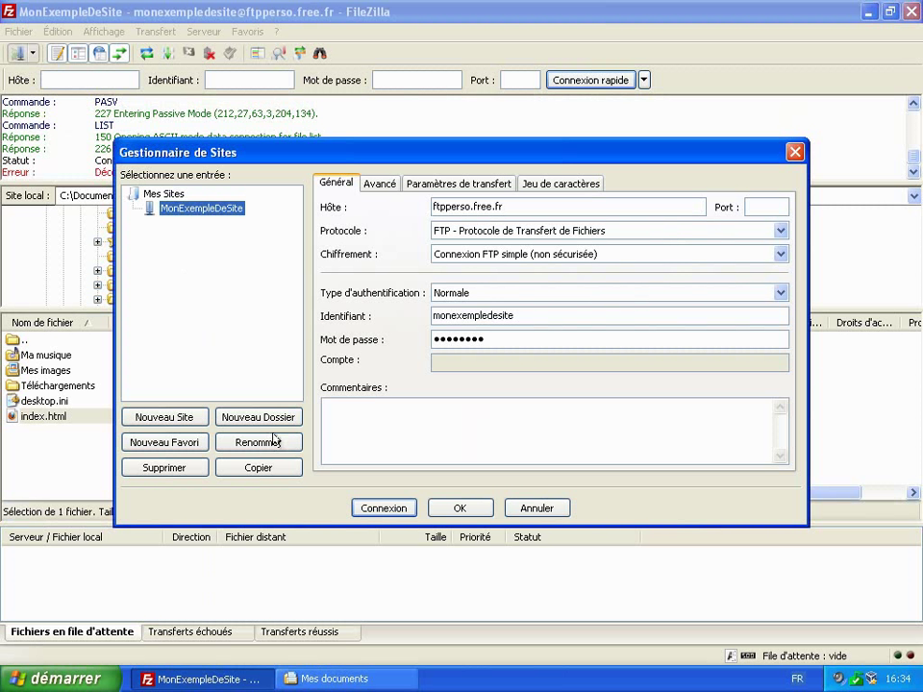
pyautogui.click(381, 506)
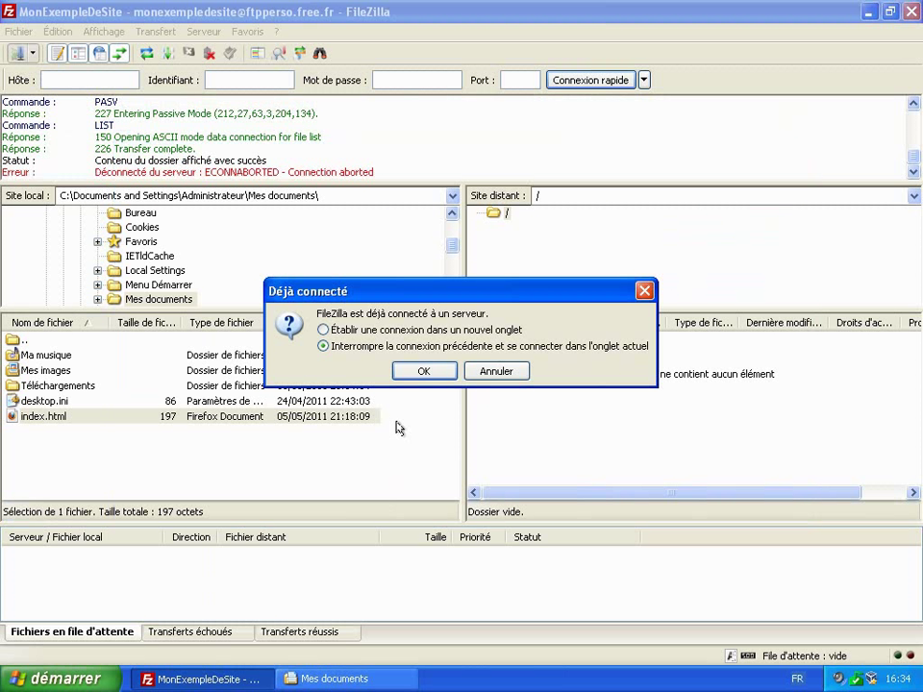
pyautogui.click(420, 371)
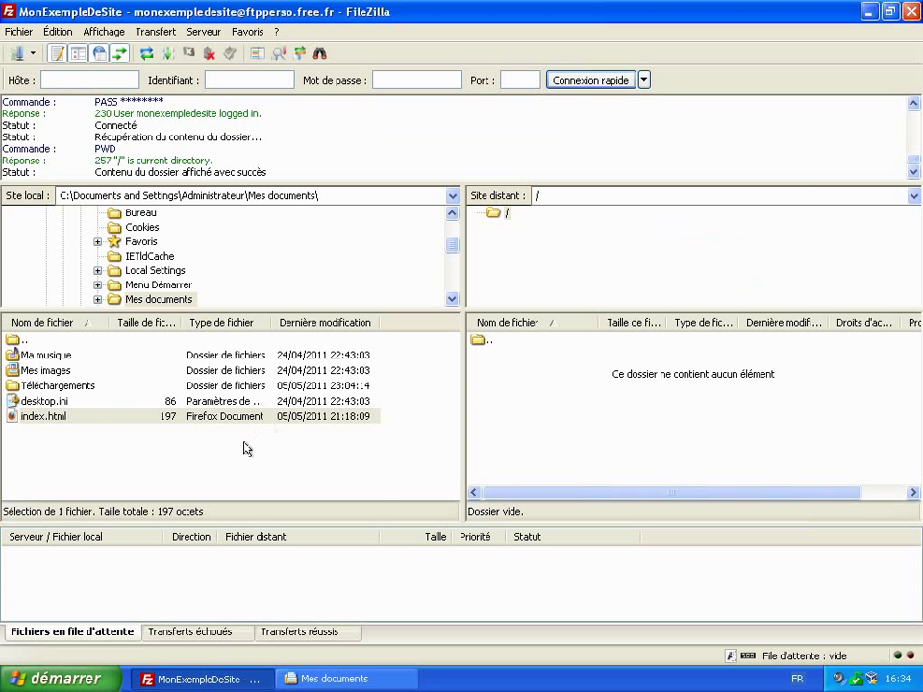
# Upload index.html from the local Mes documents folder to the root folder of the remote site
pyautogui.click(37, 418)
pyautogui.moveTo(37, 420); pyautogui.dragTo(560, 391)
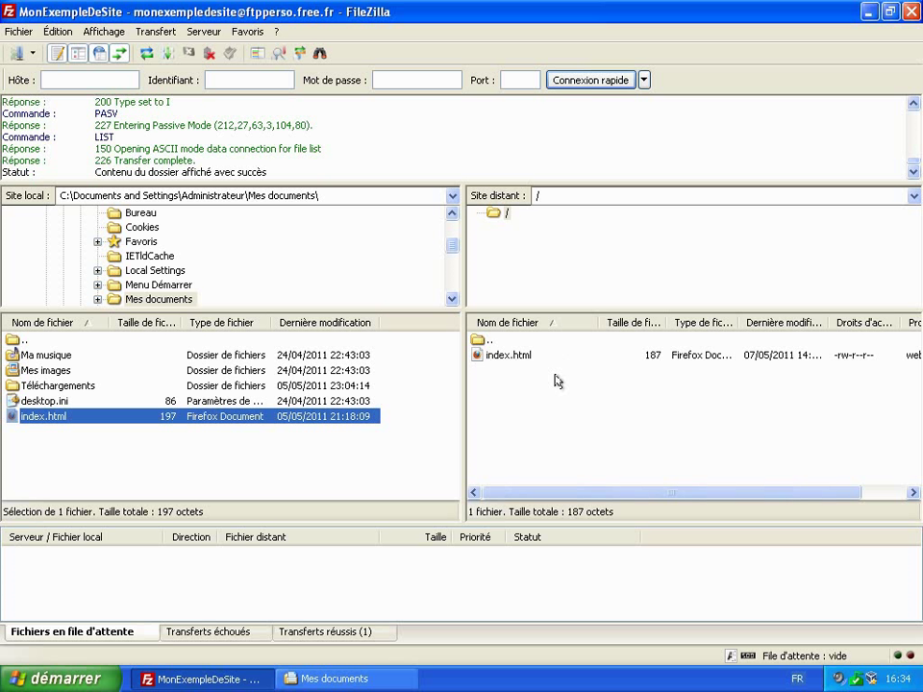
# Rename the remote index.html file to index.php
pyautogui.click(506, 356)
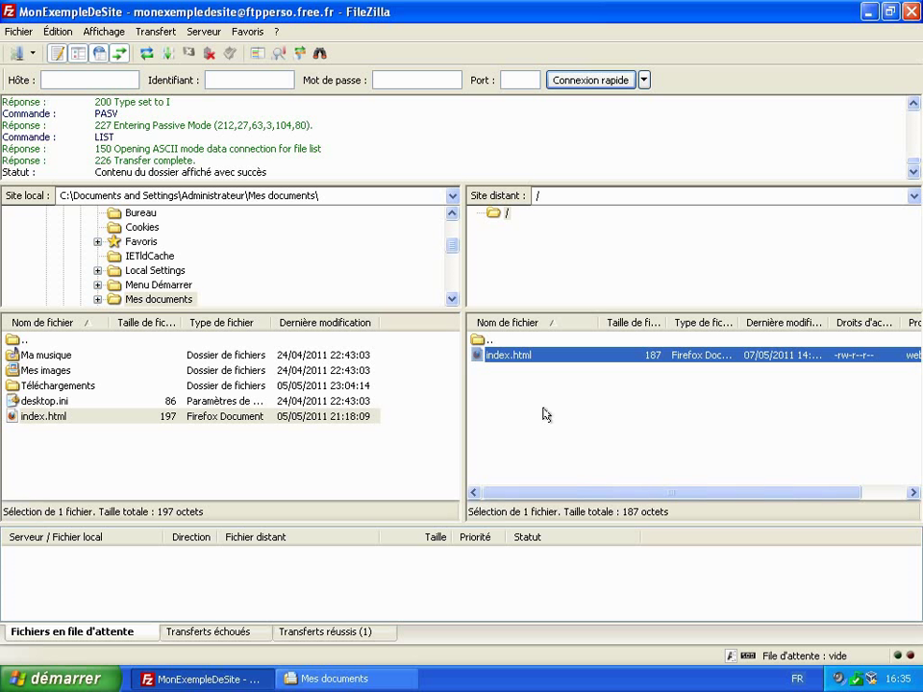
pyautogui.press('F2')
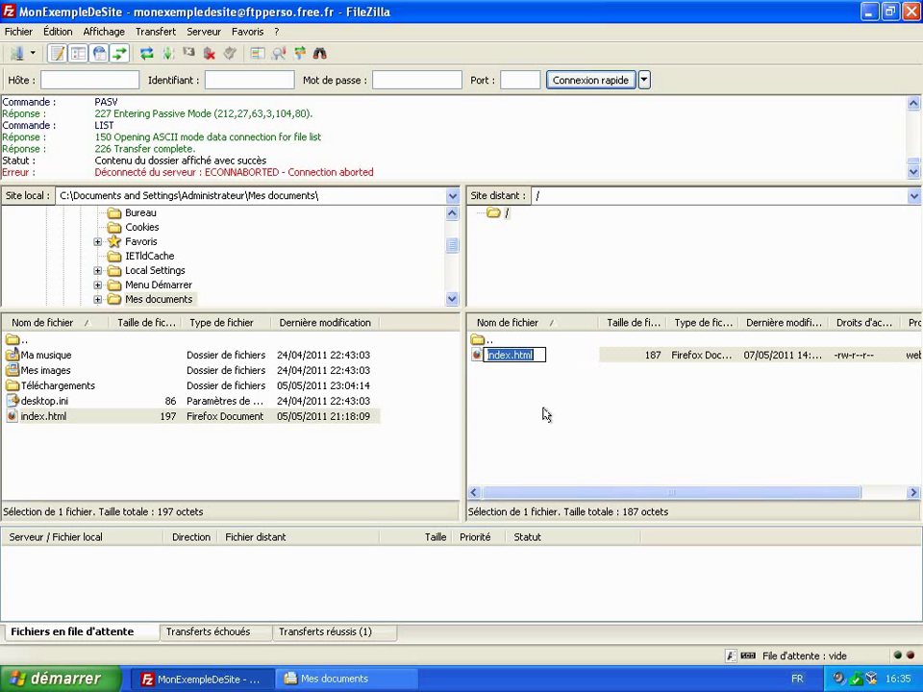
pyautogui.write('index.')
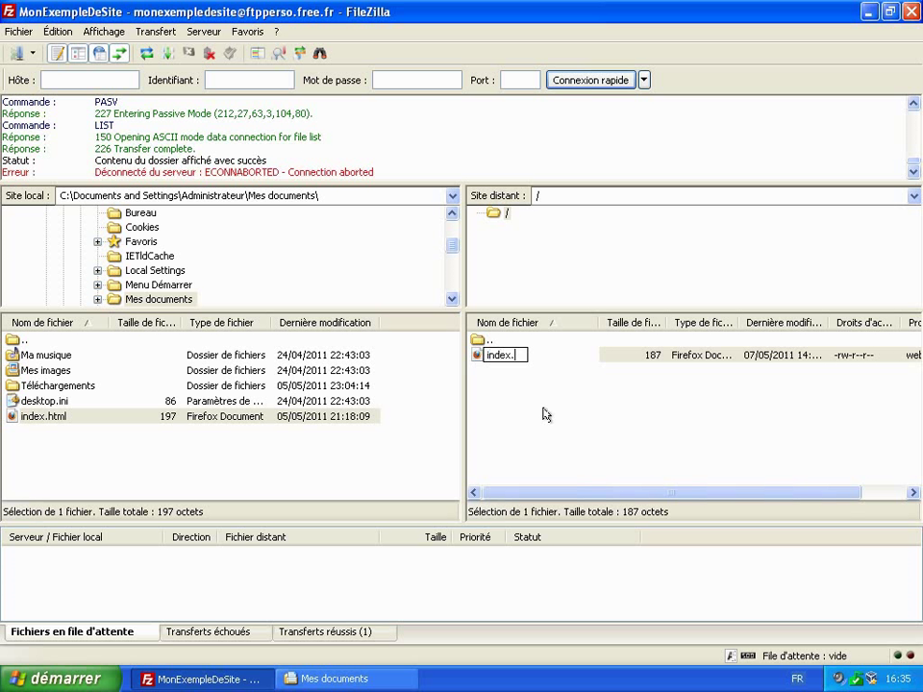
pyautogui.write('php')
pyautogui.press('Return')
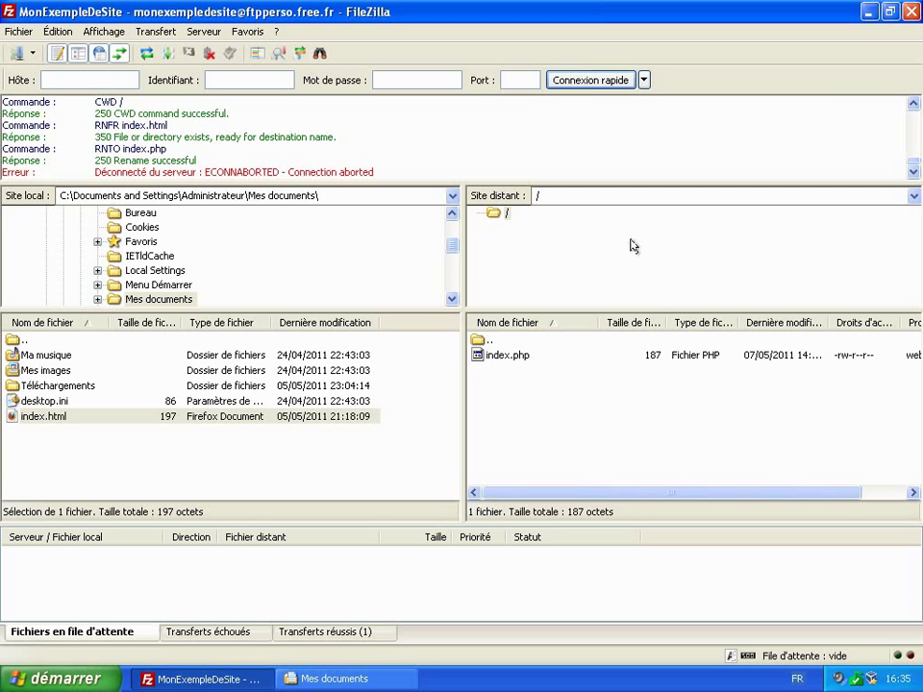
# Minimize the FileZilla and Mes documents windows and launch Firefox
pyautogui.click(862, 17)
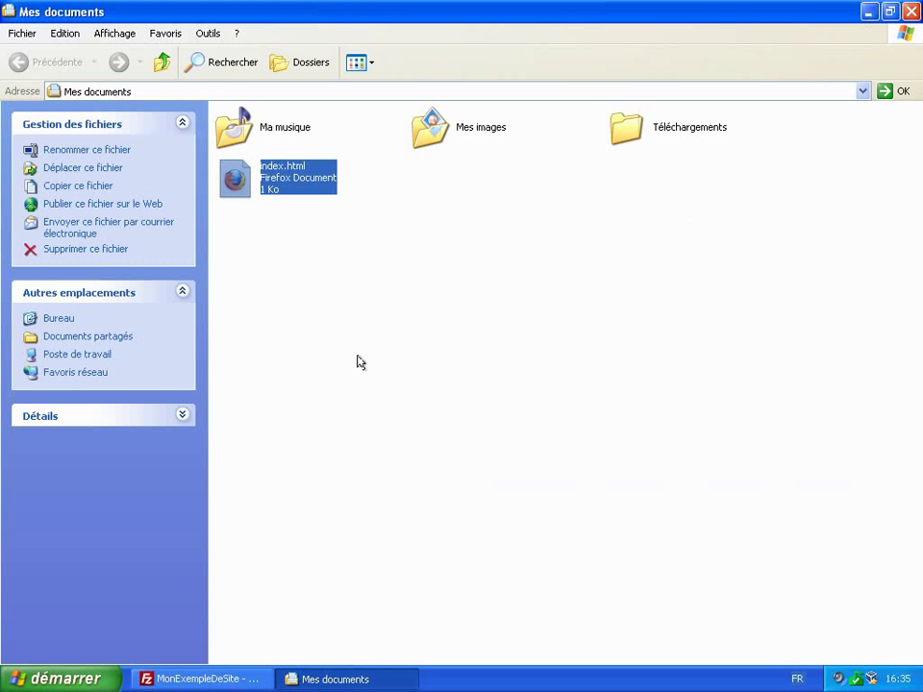
pyautogui.click(865, 10)
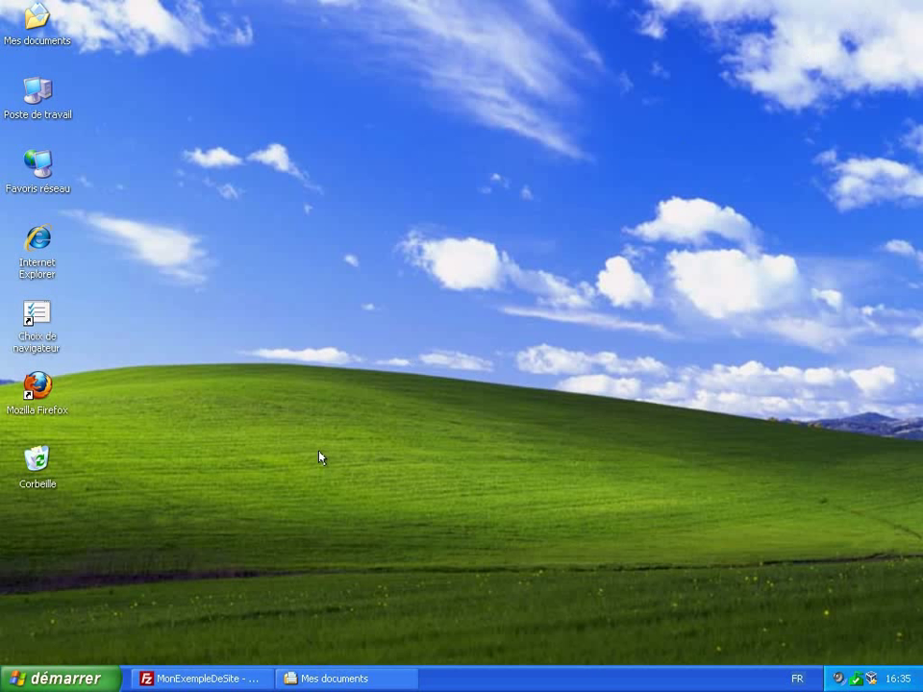
pyautogui.click(72, 682)
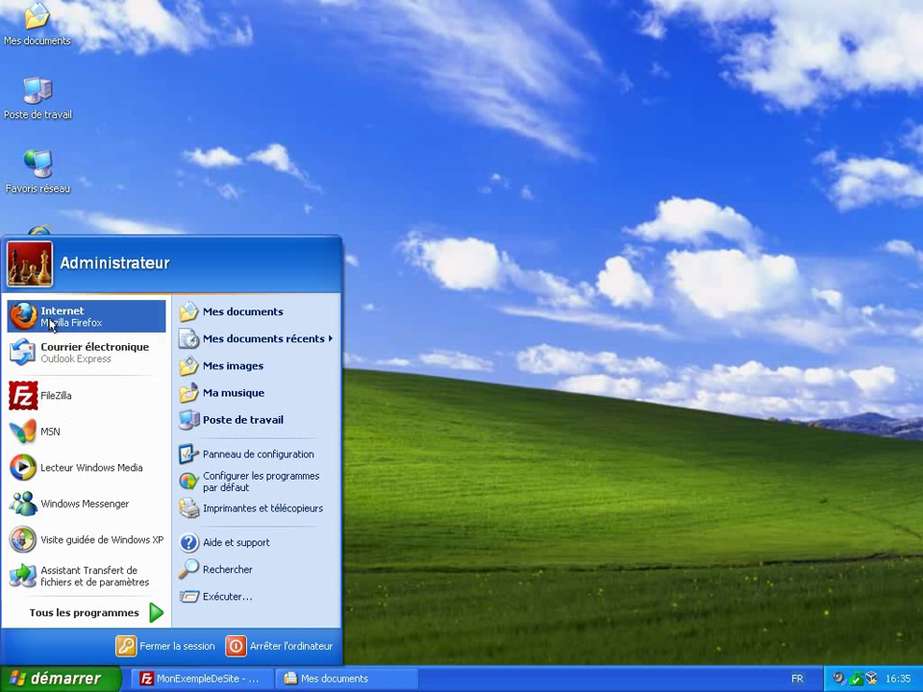
pyautogui.click(87, 321)
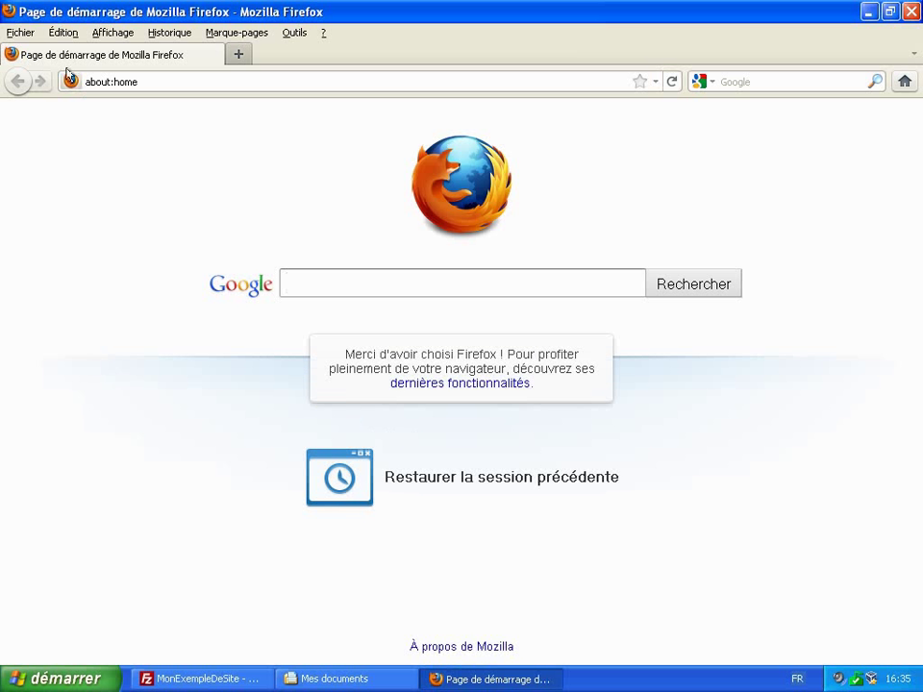
pyautogui.click(113, 80)
pyautogui.write('http')
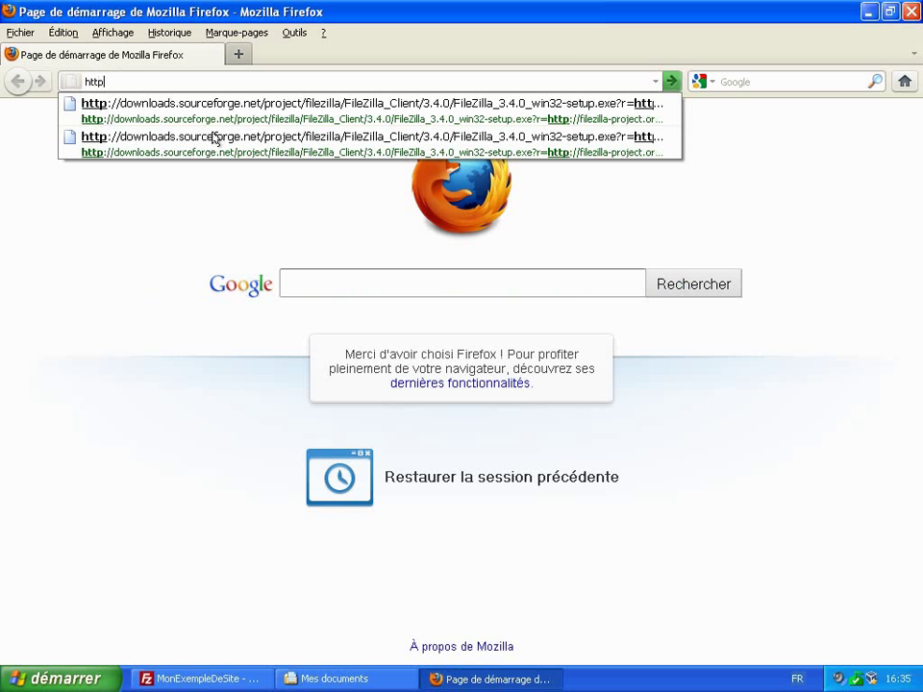
pyautogui.write(':/')
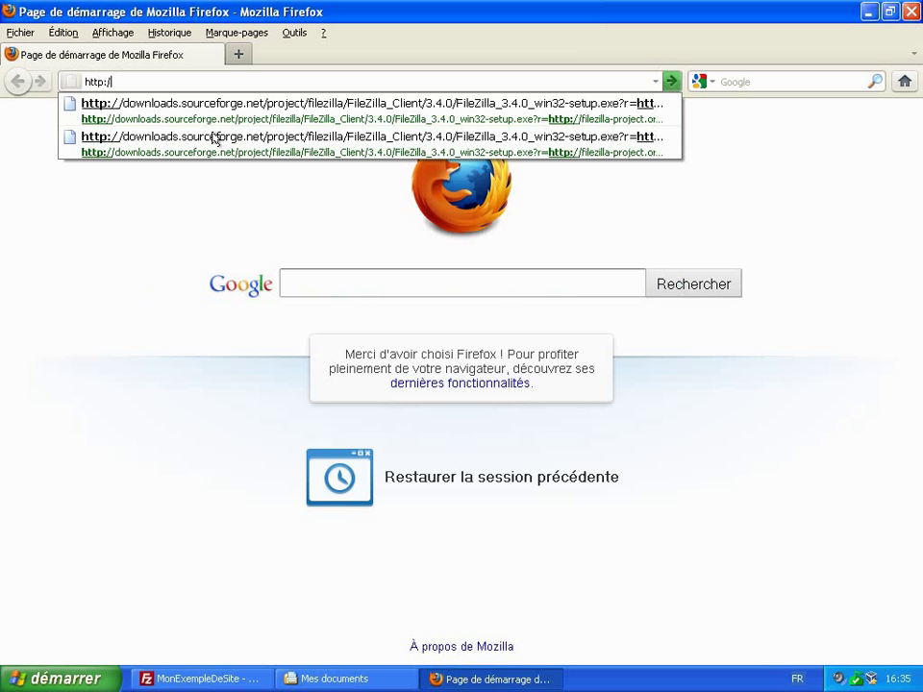
pyautogui.write('/mo')
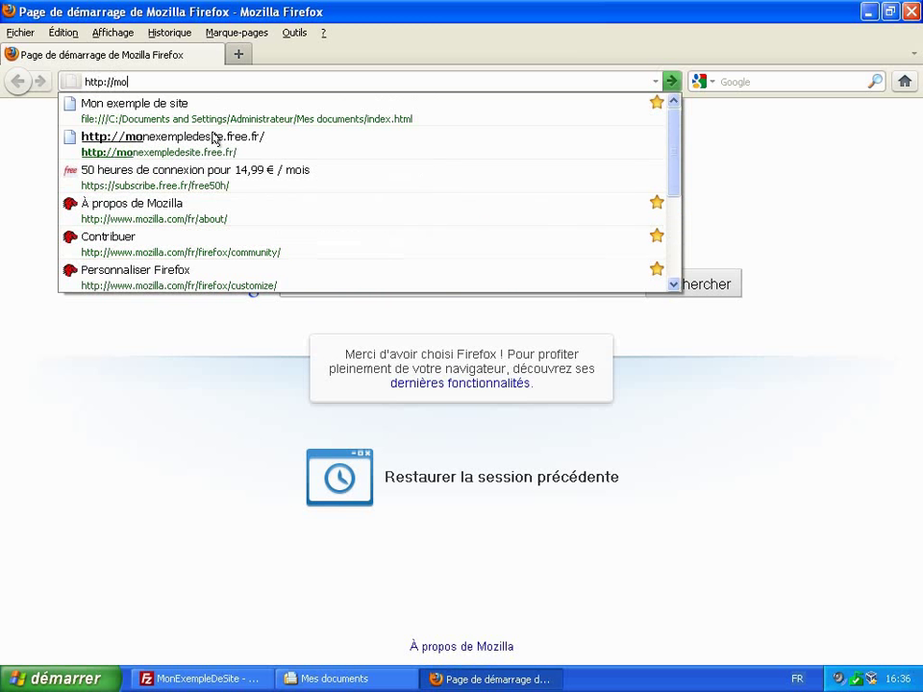
pyautogui.write('nexemple')
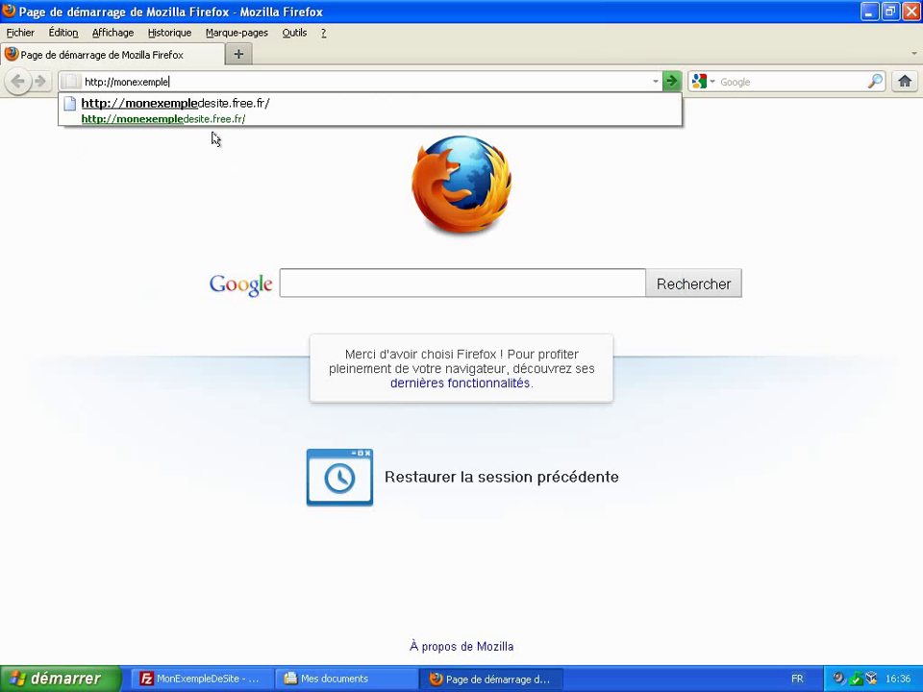
pyautogui.write('desite.fr')
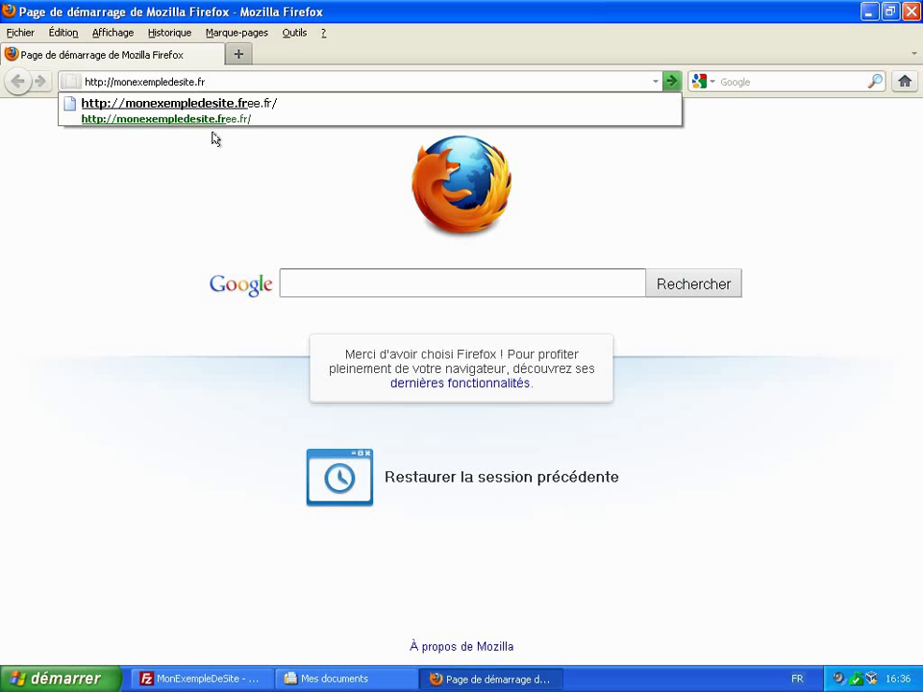
pyautogui.write('ee.fr')
pyautogui.press('Return')
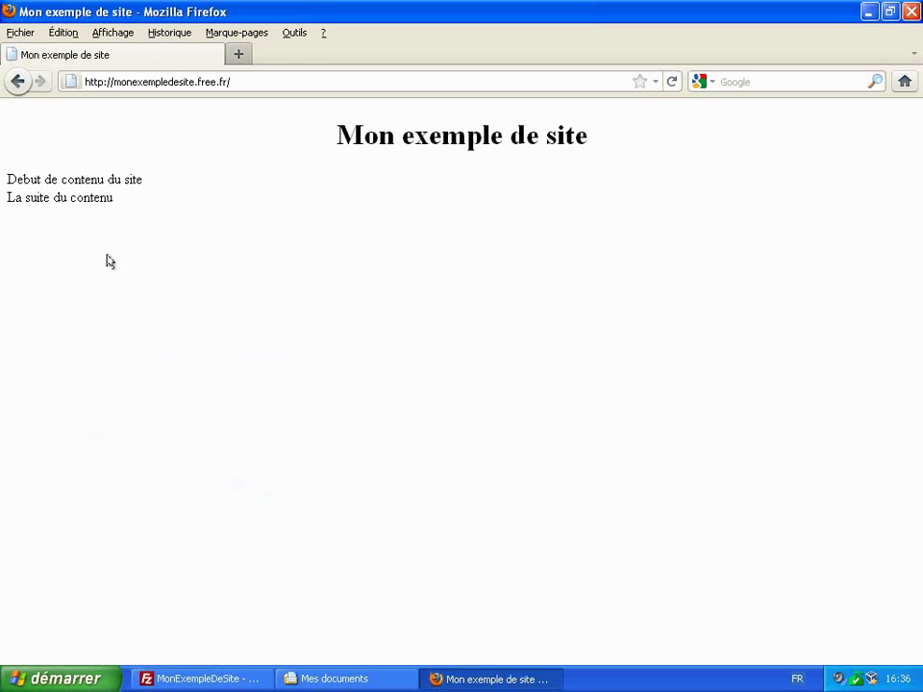
# Open the local index.html from Mes documents in Firefox and compare it with the online page
pyautogui.click(356, 678)
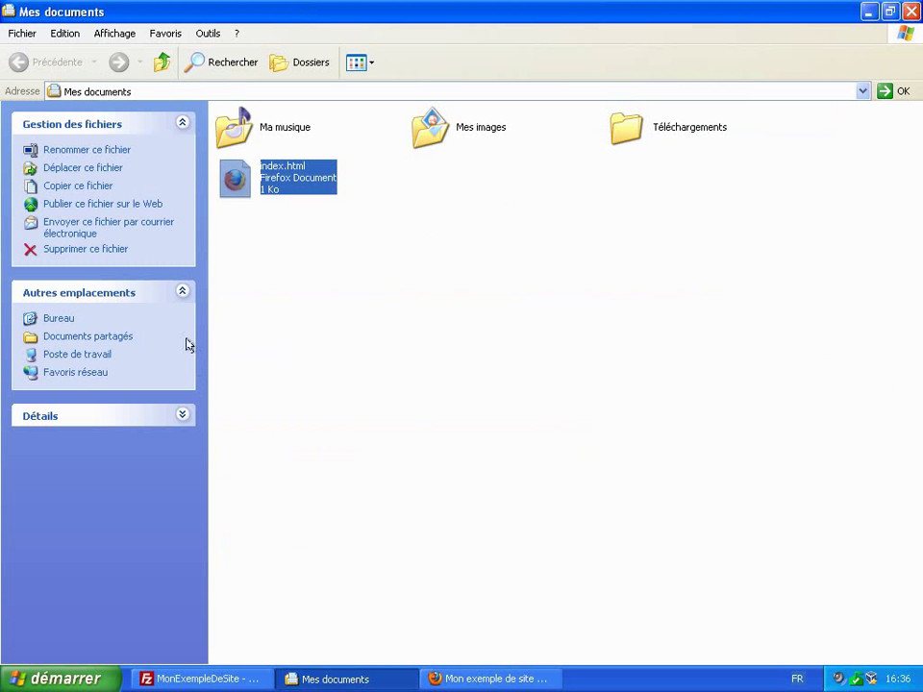
pyautogui.click(348, 323)
pyautogui.rightClick(290, 177)
pyautogui.click(324, 183)
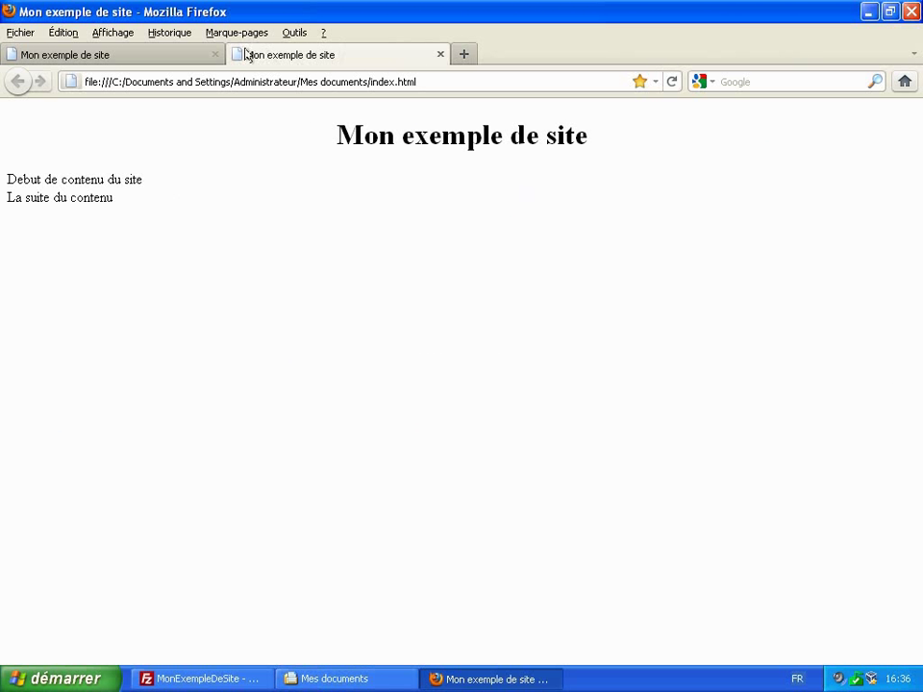
pyautogui.click(178, 54)
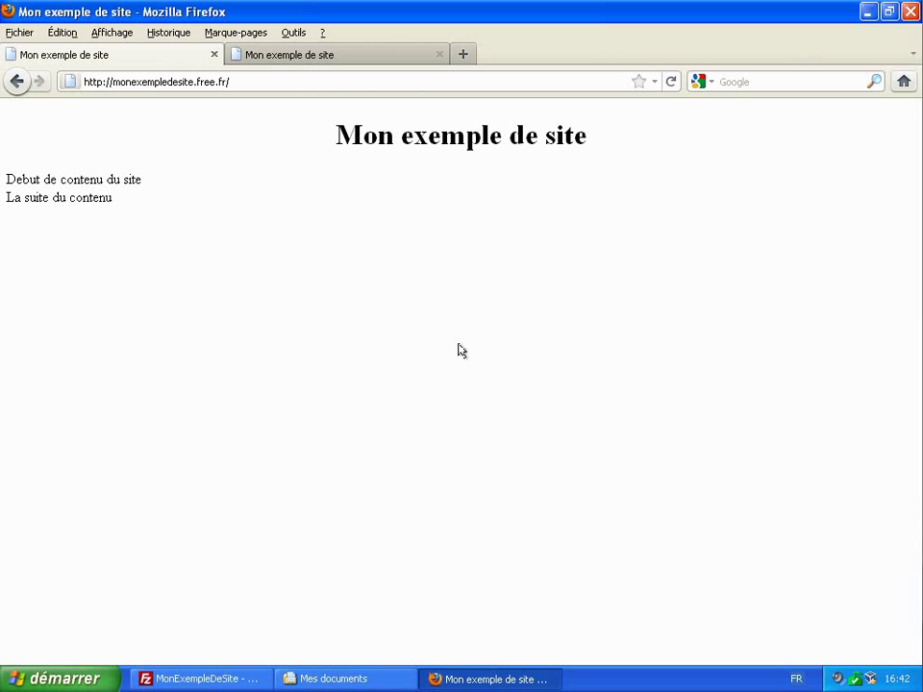
# Return to the Mes documents folder and open index.html with Bloc-notes
pyautogui.click(344, 678)
pyautogui.click(279, 279)
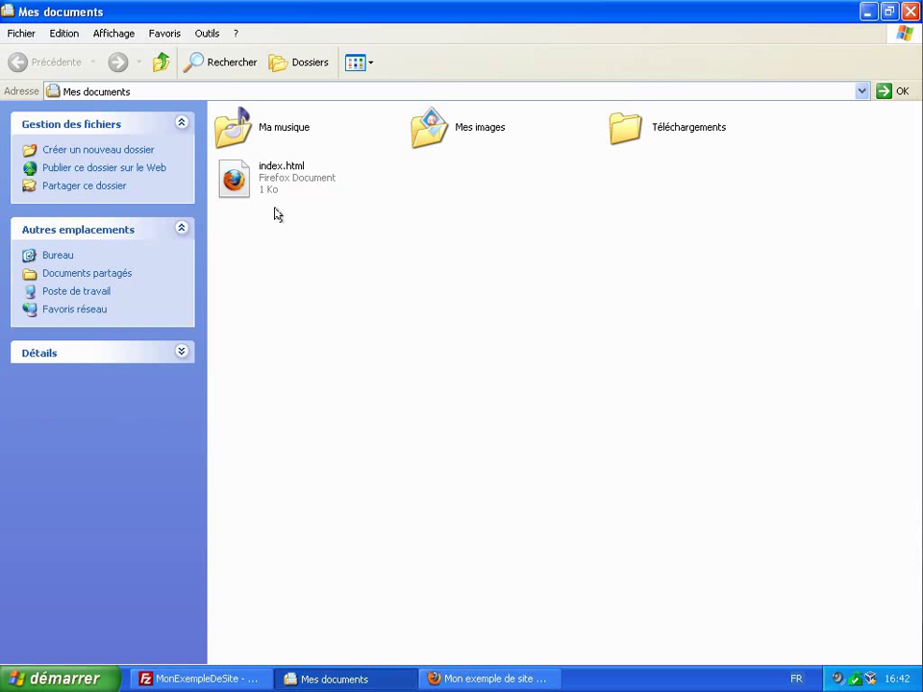
pyautogui.rightClick(268, 175)
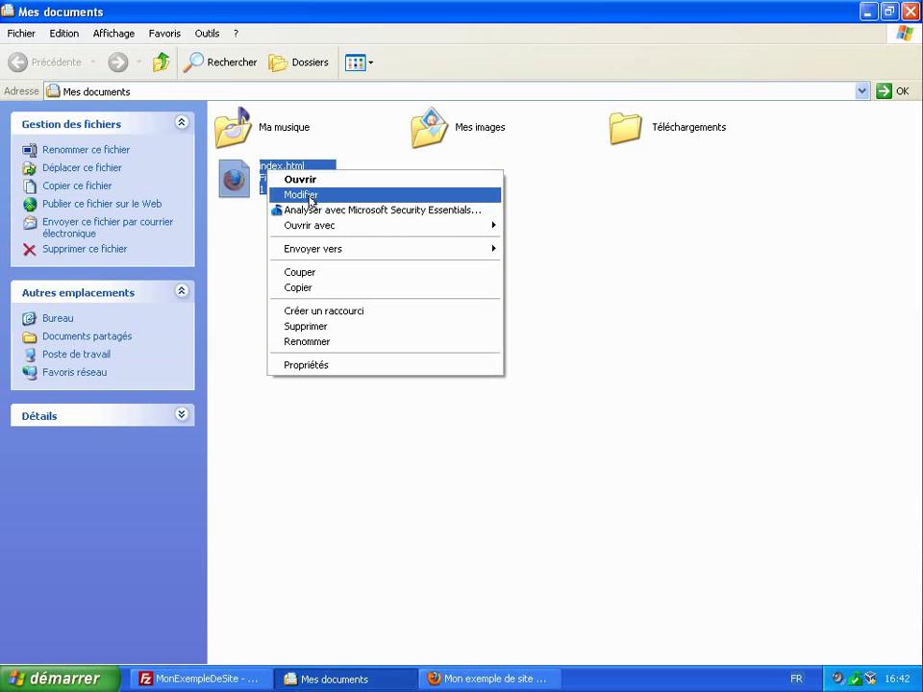
pyautogui.moveTo(338, 231)
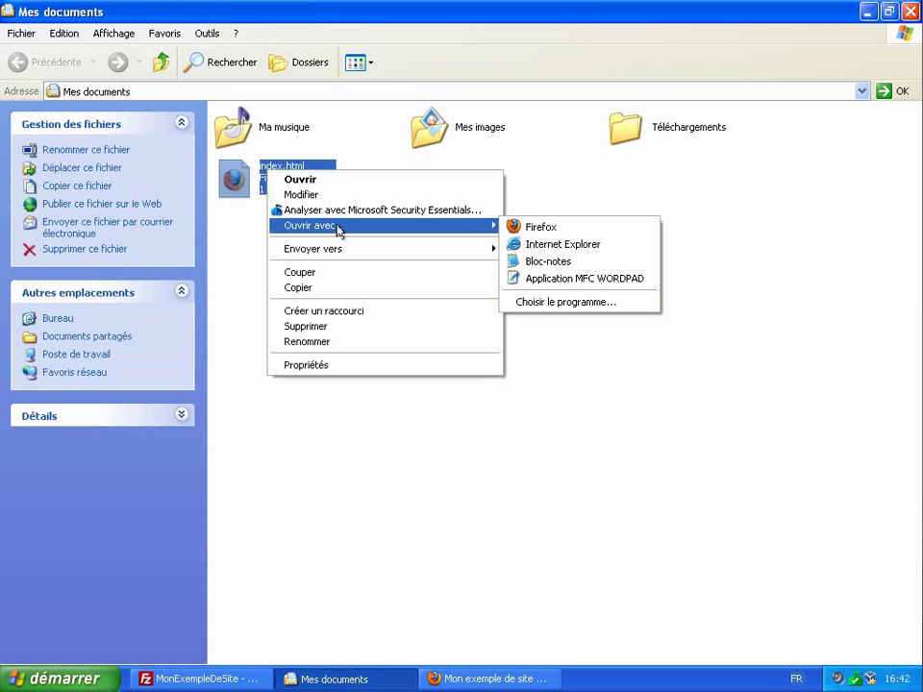
pyautogui.click(531, 263)
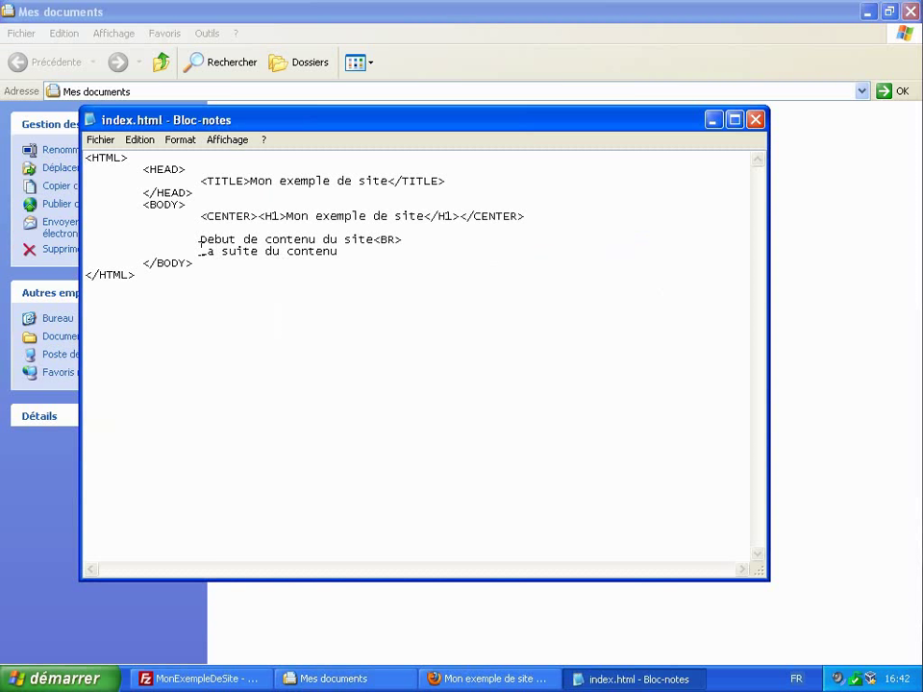
# Add a <BR> after "La suite du contenu", insert the indented line "La suite de la suite" below it, and close index.html with the changes saved
pyautogui.click(372, 253)
pyautogui.write('<BR>')
pyautogui.press('Return')
pyautogui.press('Tab')
pyautogui.press('Tab')
pyautogui.write('La ')
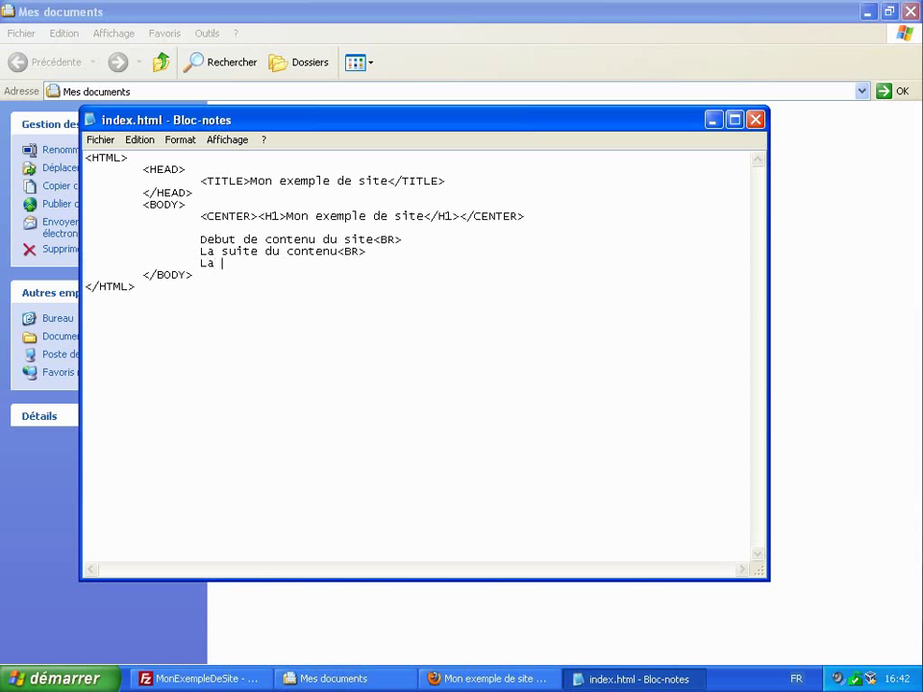
pyautogui.write('suite de la suit')
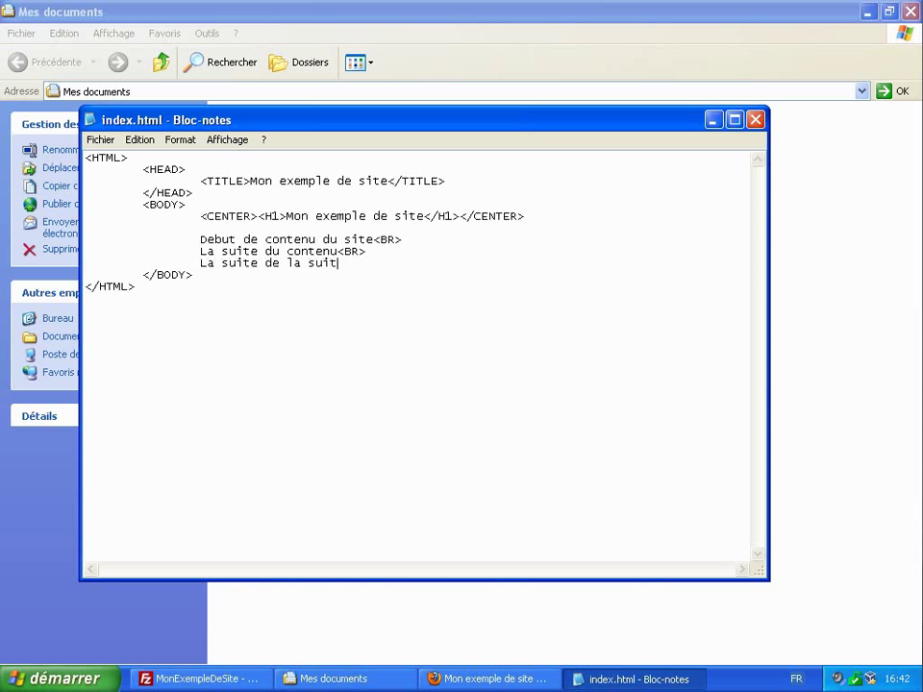
pyautogui.write('e')
pyautogui.click(755, 119)
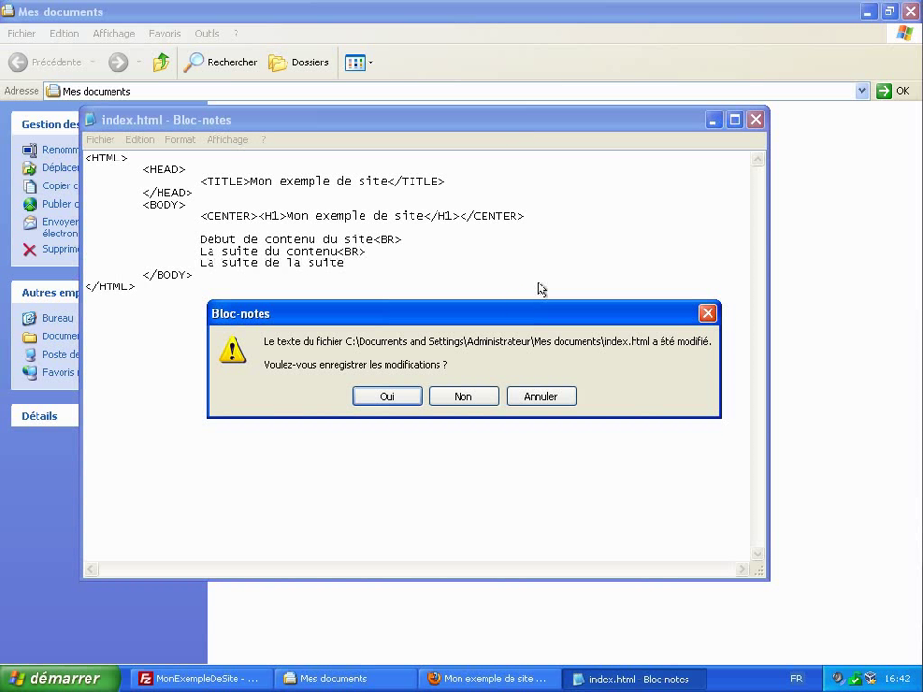
pyautogui.click(387, 396)
# Open the edited index.html from Mes documents in Firefox and close the tab showing the outdated local page
pyautogui.rightClick(295, 180)
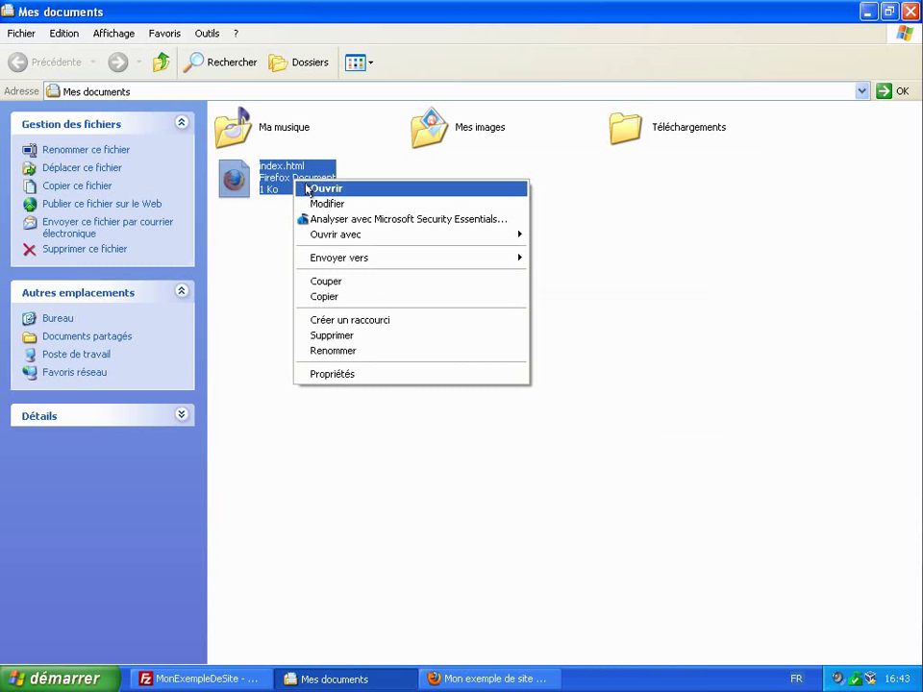
pyautogui.click(307, 188)
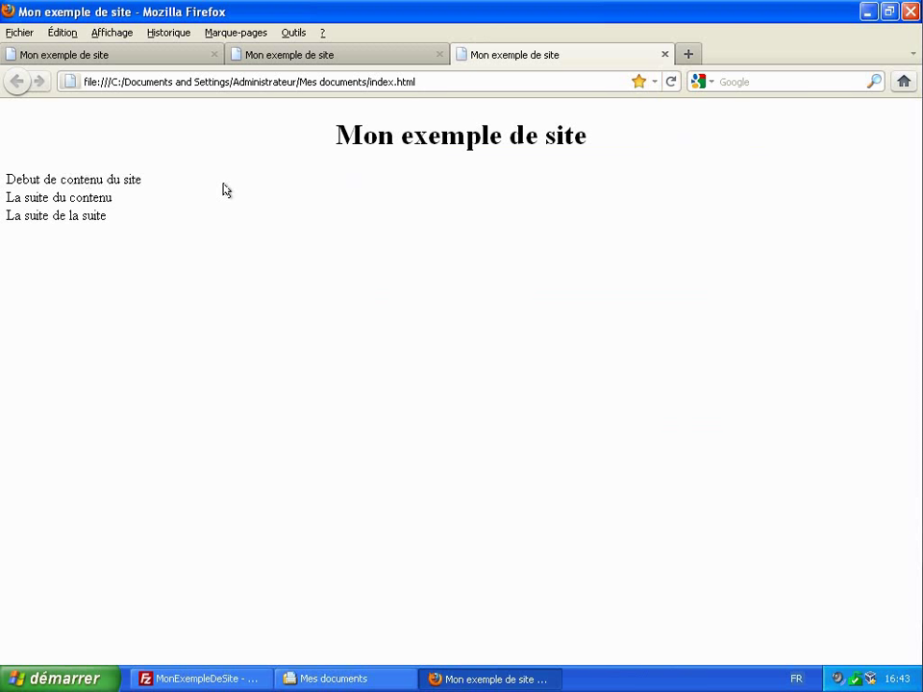
pyautogui.click(282, 62)
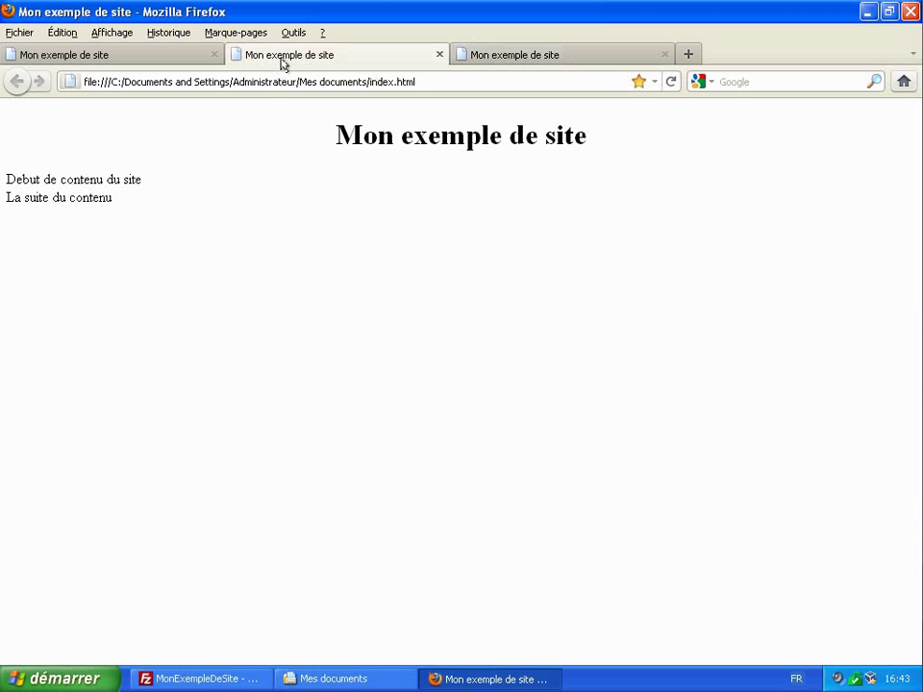
pyautogui.click(439, 54)
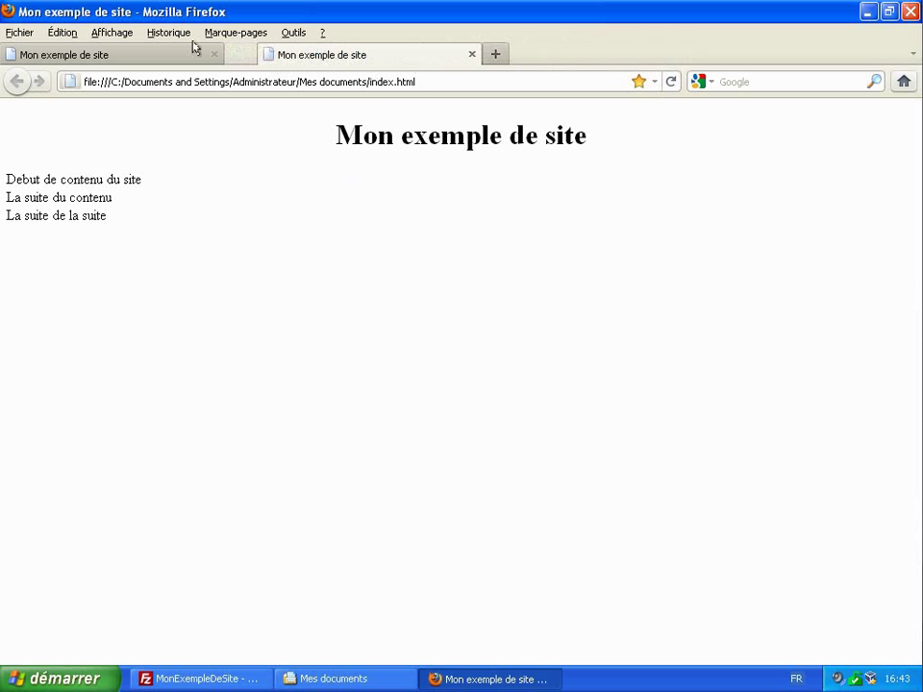
# Compare the online page at monexempledesite.free.fr with the edited local page
pyautogui.click(160, 50)
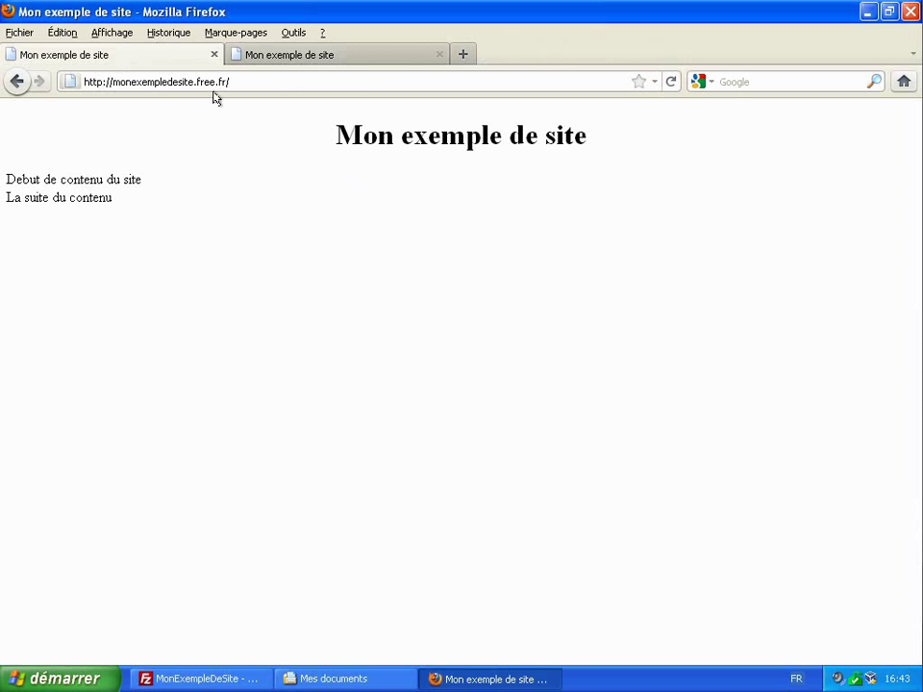
pyautogui.click(277, 56)
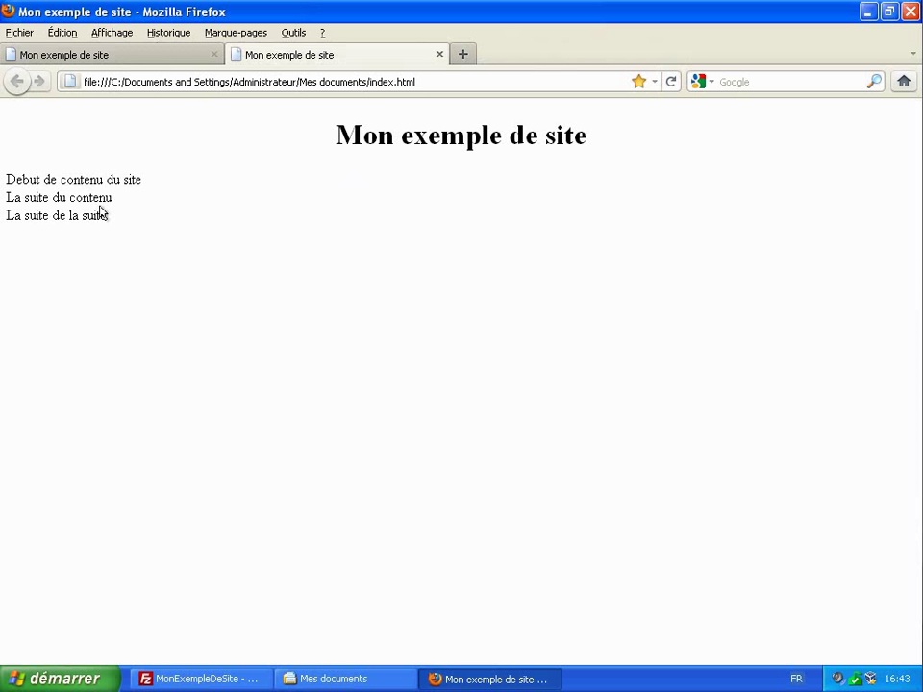
pyautogui.click(96, 54)
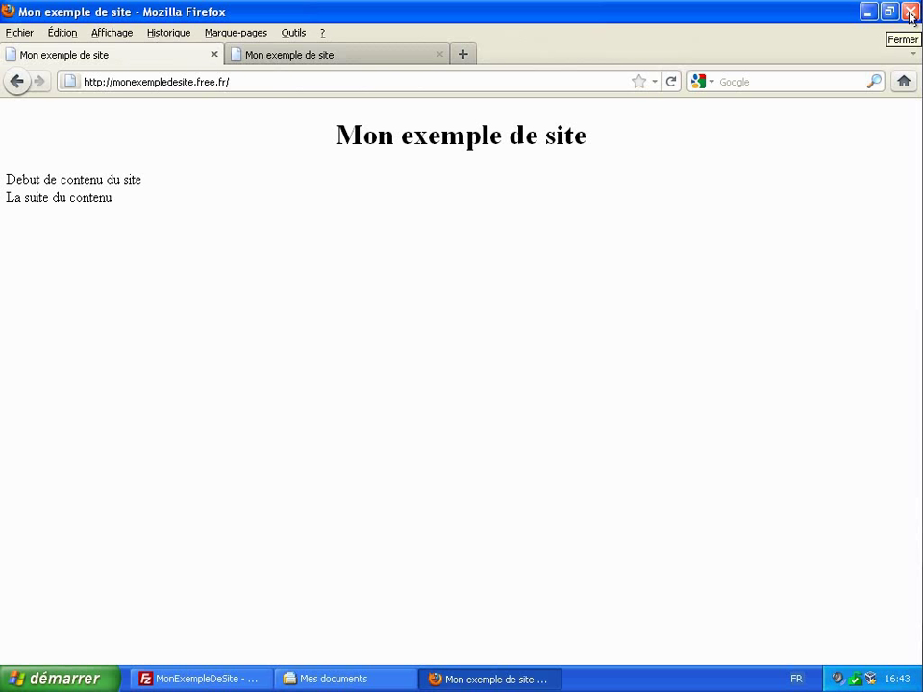
# Switch to FileZilla and reconnect to the saved site, interrupting the previous connection and using the current tab
pyautogui.click(867, 11)
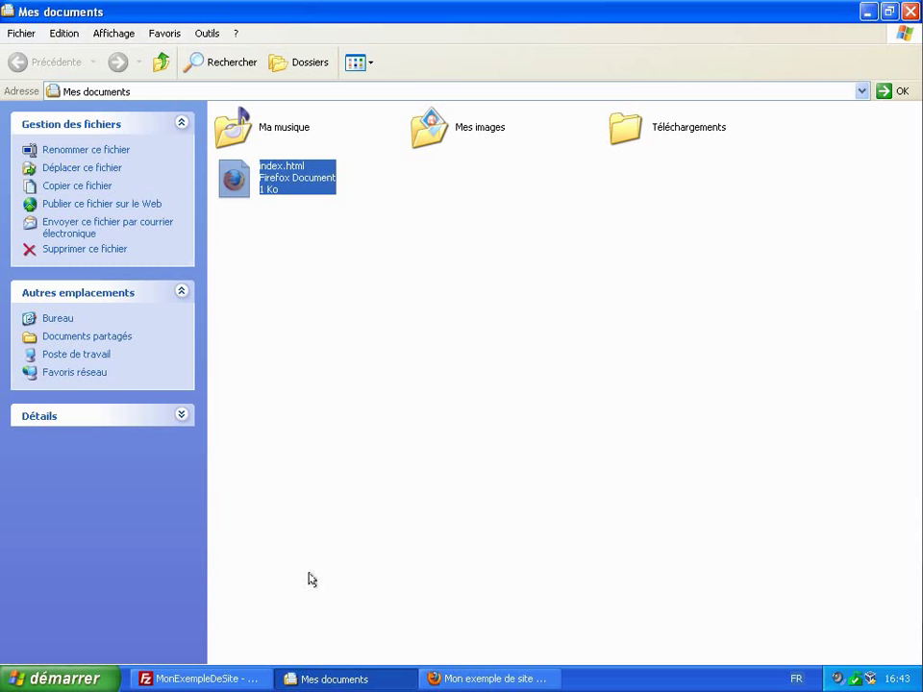
pyautogui.click(212, 681)
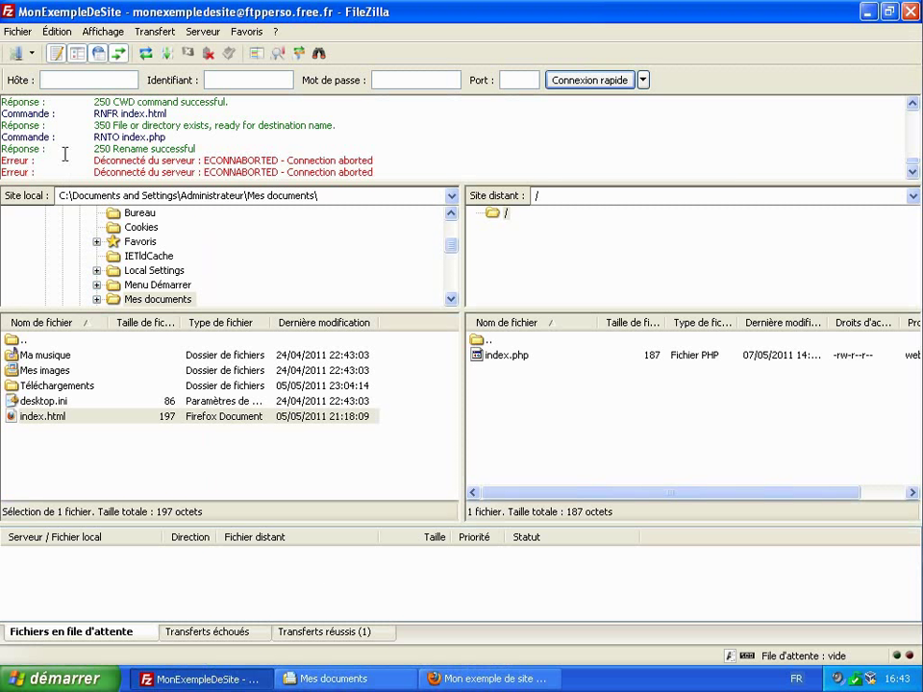
pyautogui.click(15, 55)
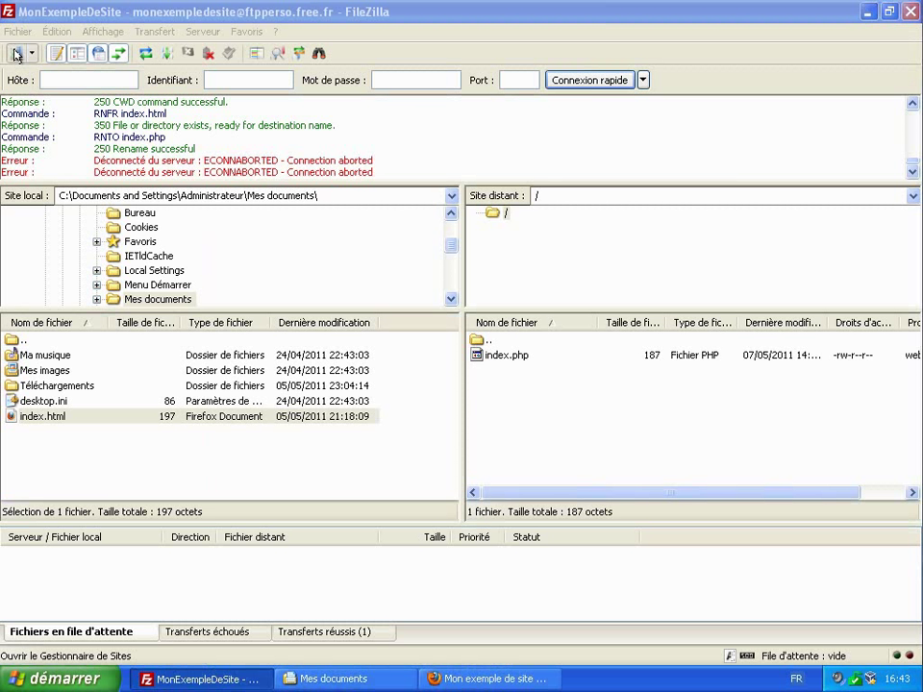
pyautogui.doubleClick(180, 210)
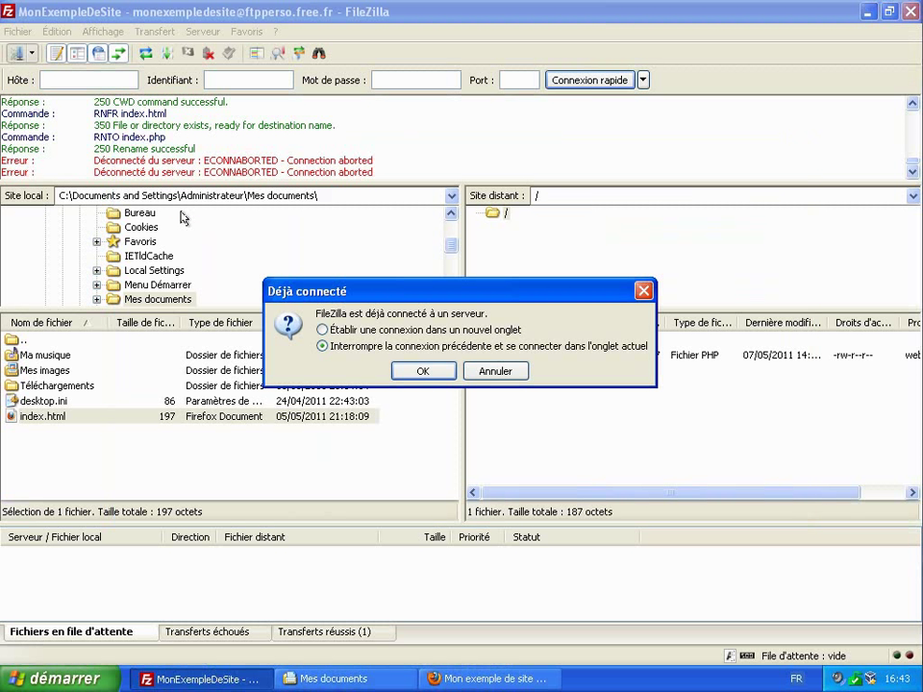
pyautogui.click(418, 371)
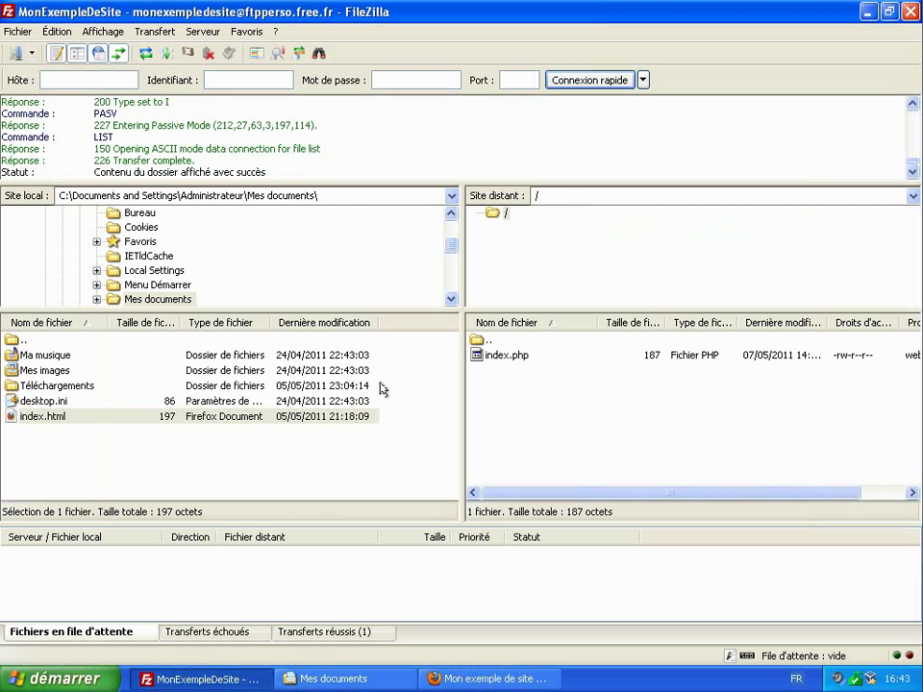
# Try to upload the local index.html to the remote root folder
pyautogui.click(258, 468)
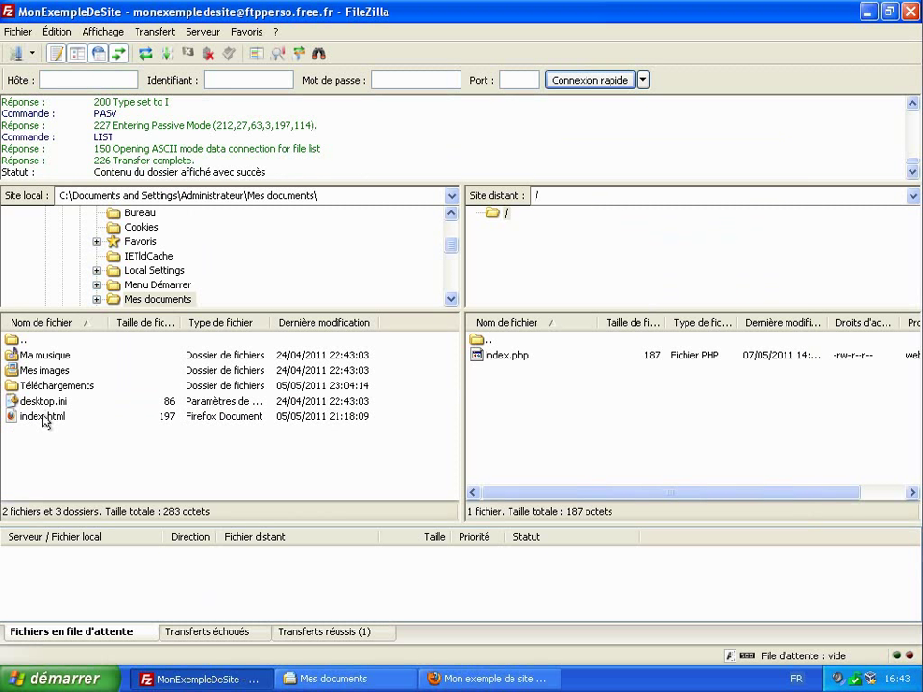
pyautogui.moveTo(44, 419); pyautogui.dragTo(534, 411)
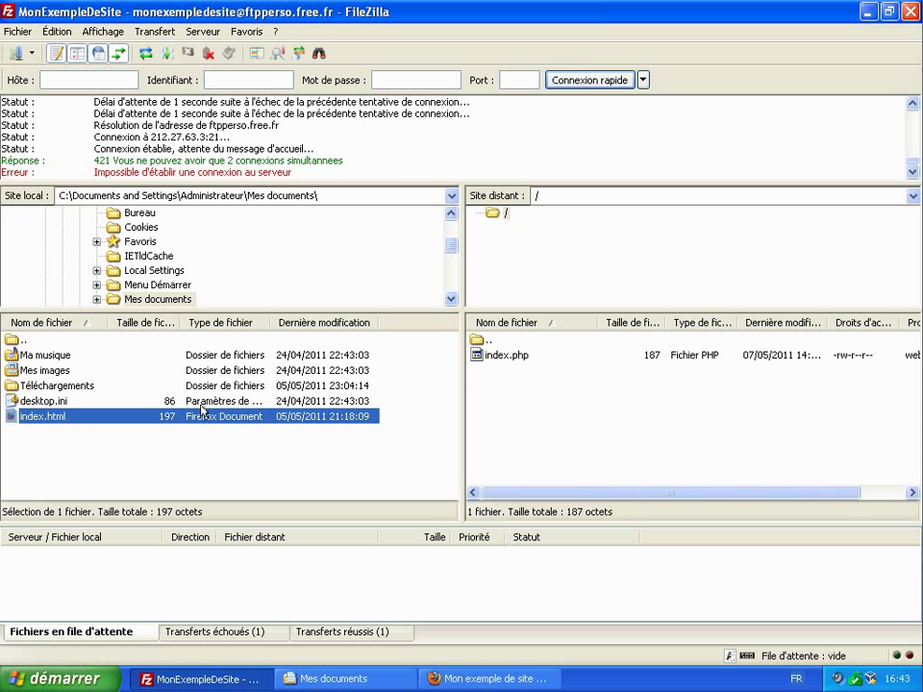
pyautogui.click(227, 458)
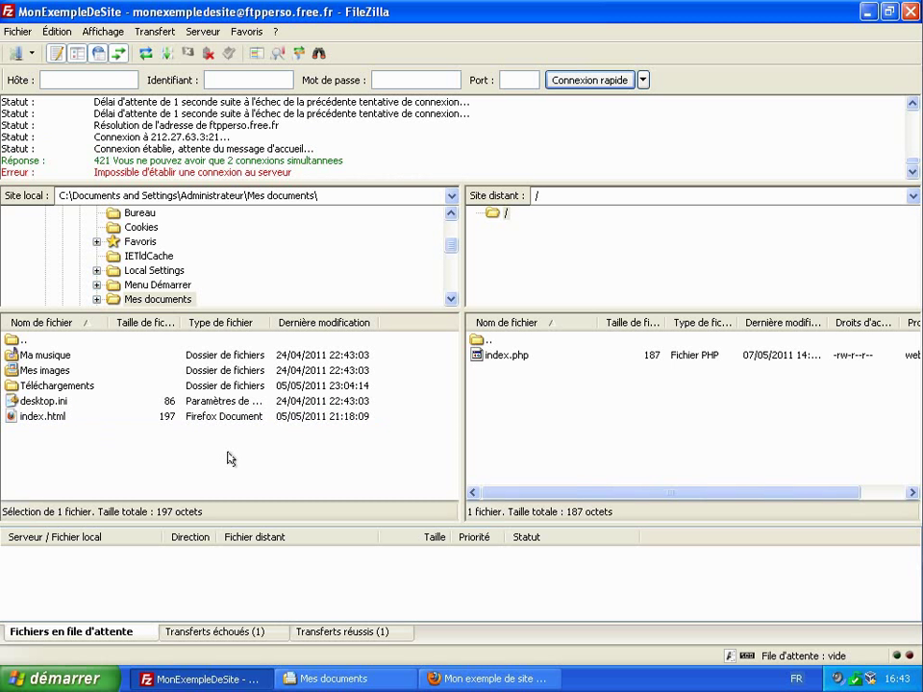
# Reconnect to the saved site in place of the previous connection and upload the local index.html to the remote root folder
pyautogui.click(16, 56)
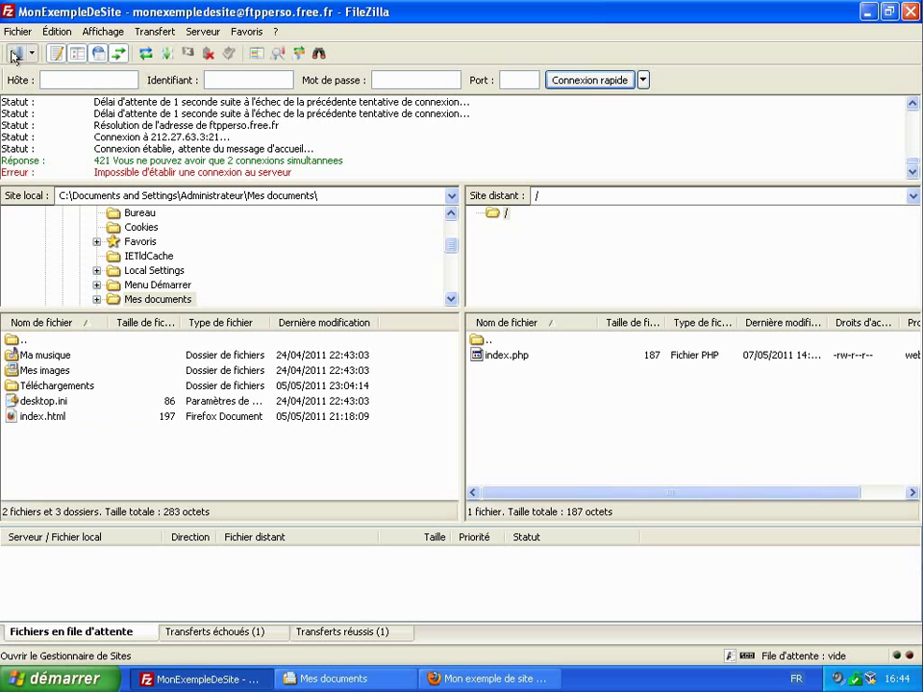
pyautogui.doubleClick(207, 208)
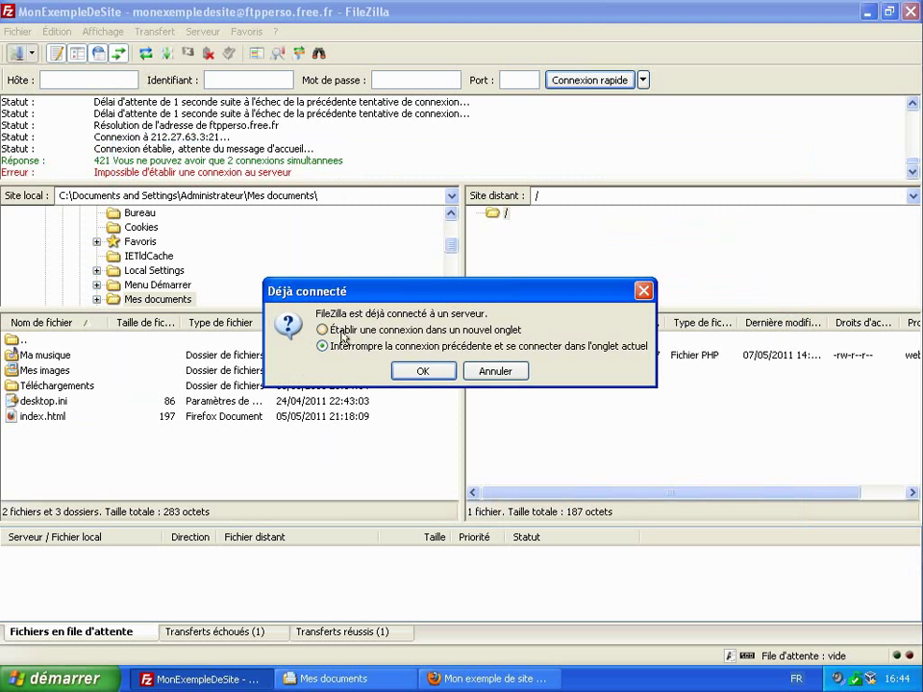
pyautogui.click(413, 372)
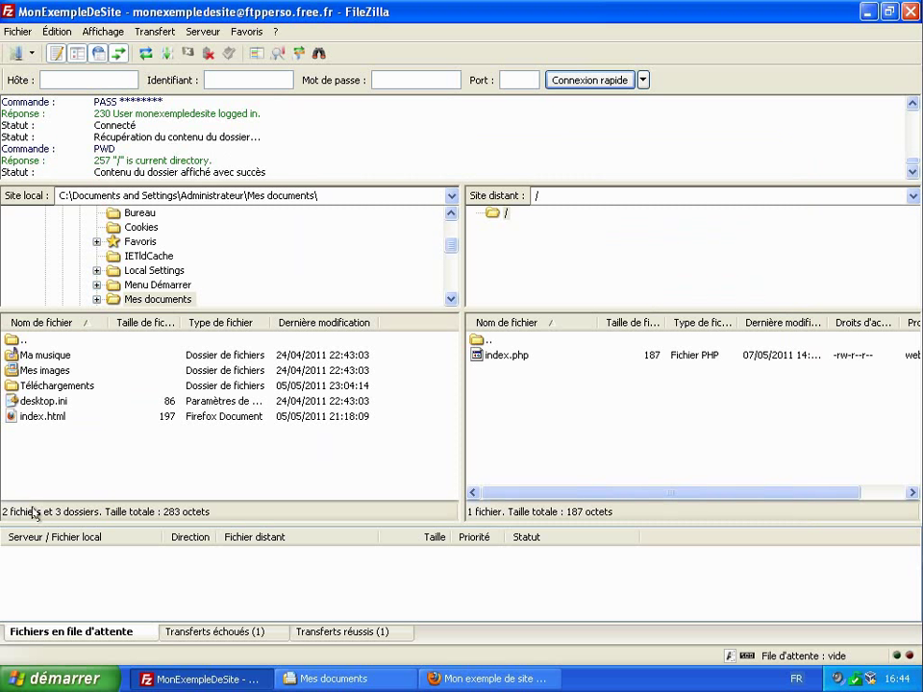
pyautogui.click(34, 419)
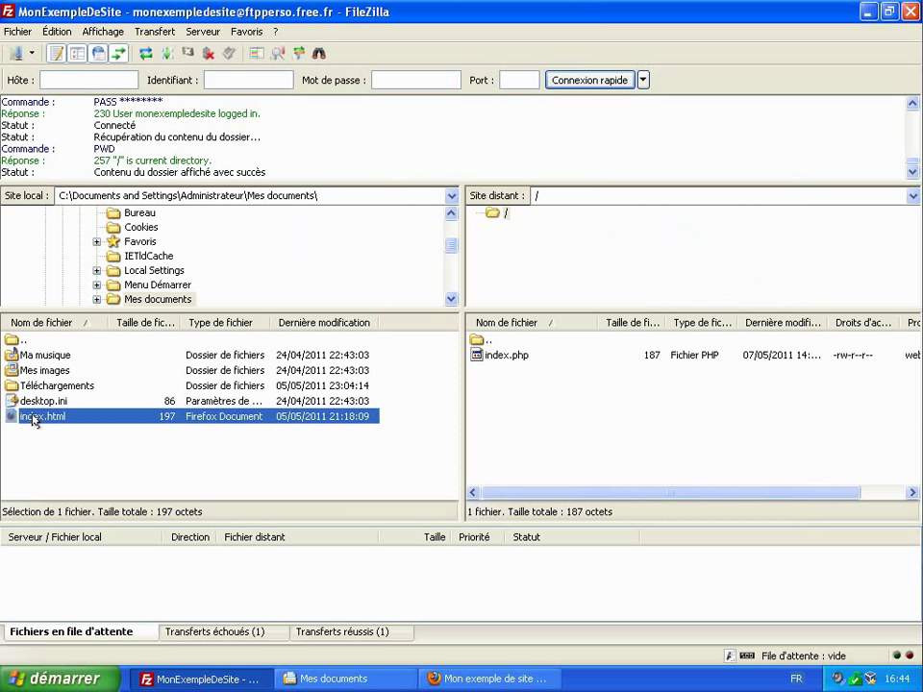
pyautogui.moveTo(33, 420); pyautogui.dragTo(569, 420)
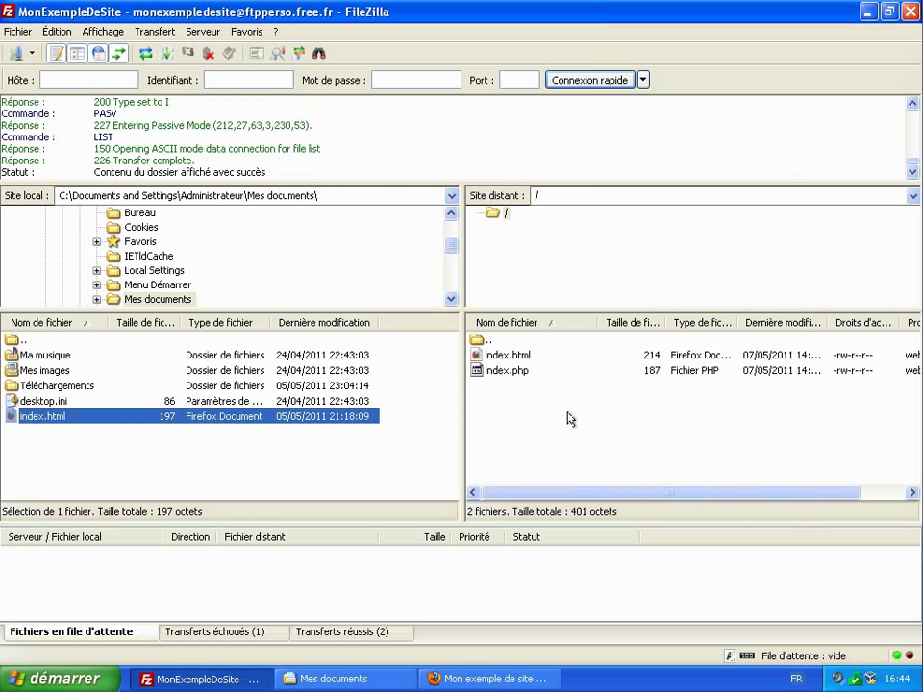
# Delete the old index.php from the remote root folder
pyautogui.click(519, 355)
pyautogui.click(518, 373)
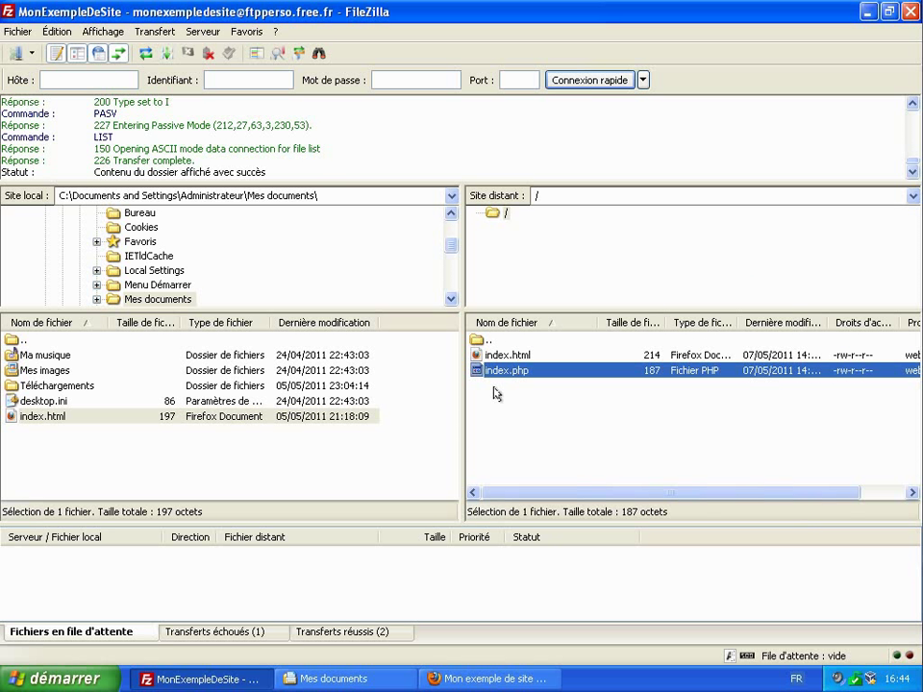
pyautogui.click(553, 375)
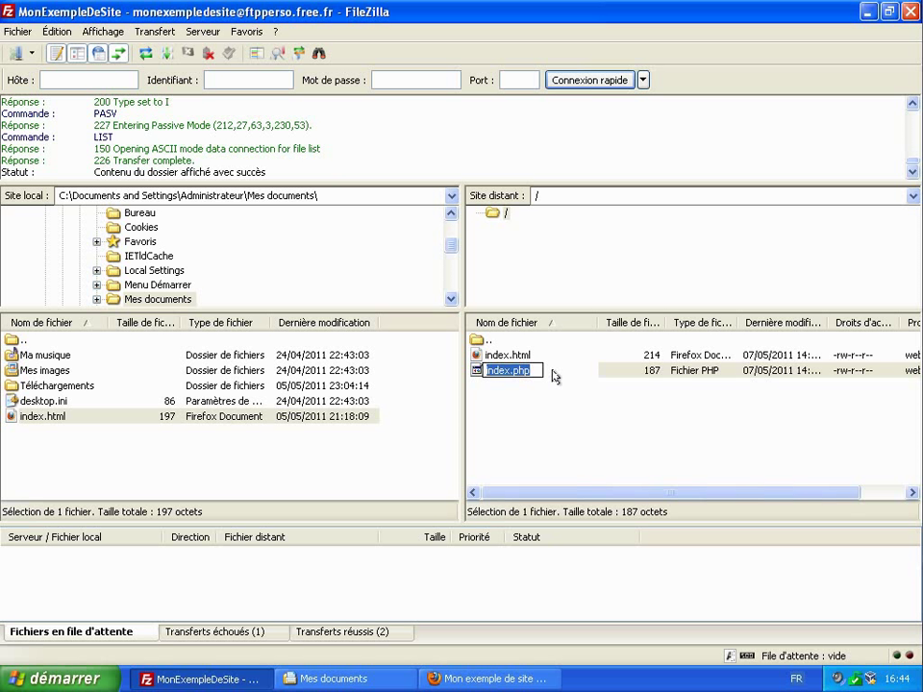
pyautogui.press('Return')
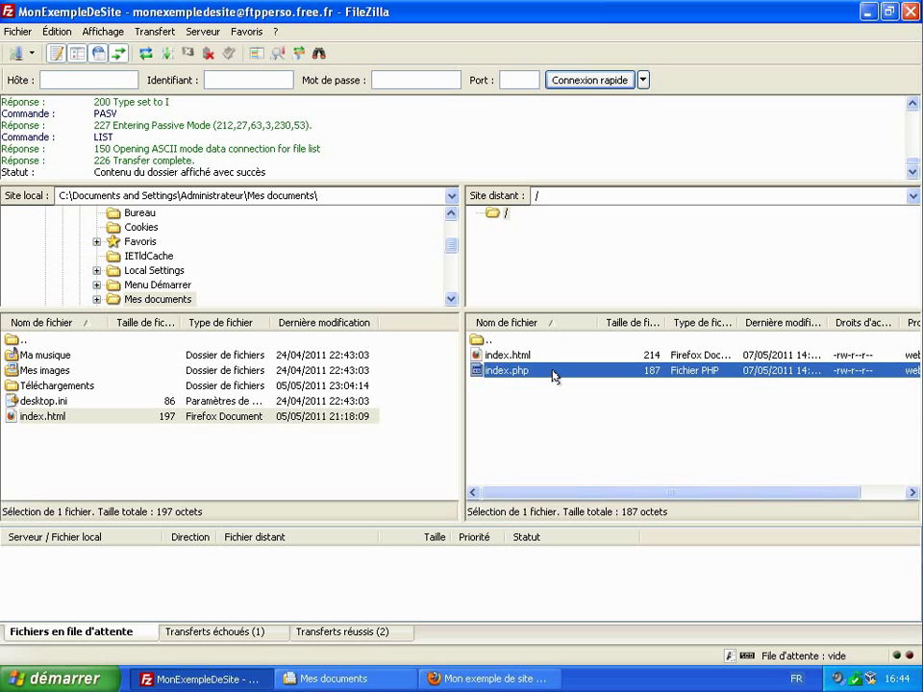
pyautogui.press('Delete')
pyautogui.press('Return')
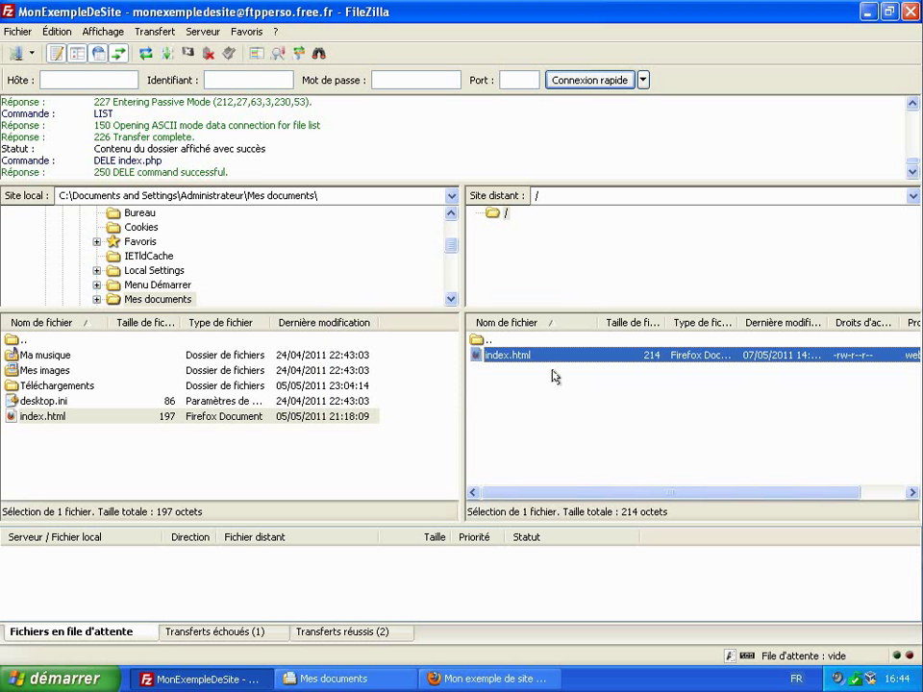
# Rename the uploaded remote index.html to index.php
pyautogui.press('F2')
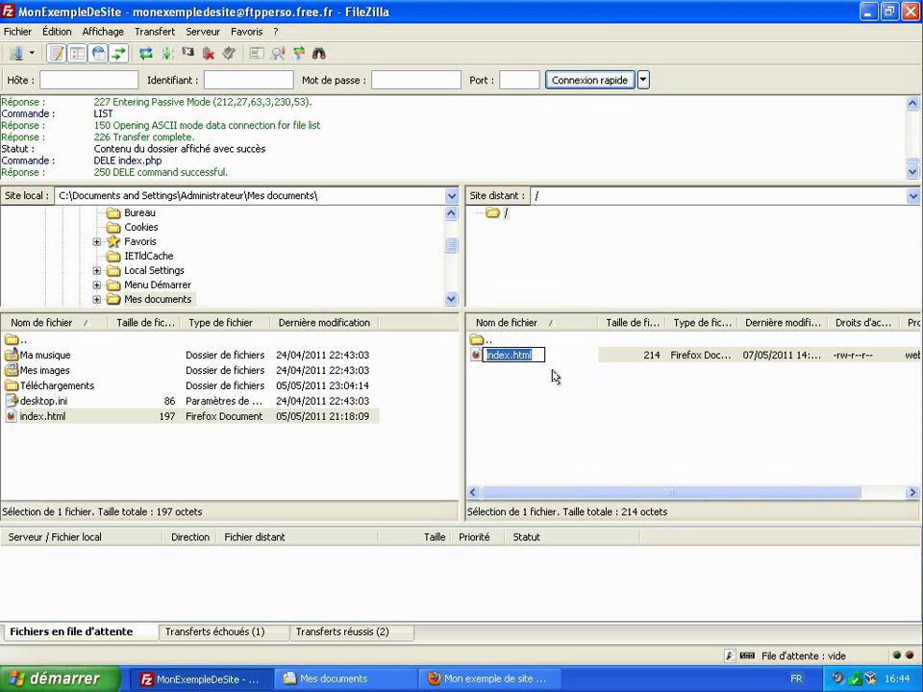
pyautogui.write('index.php')
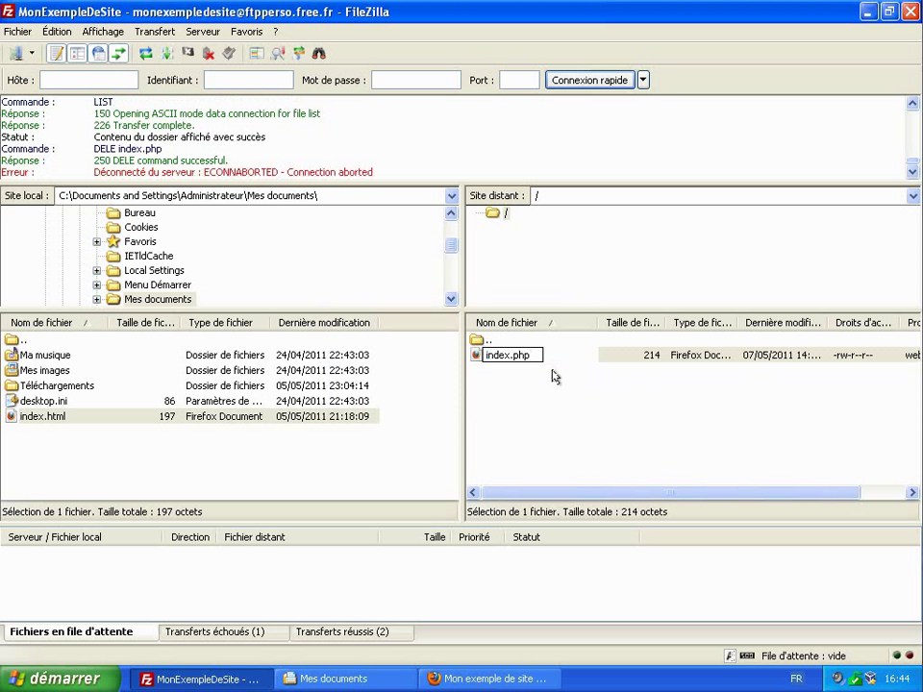
pyautogui.press('Return')
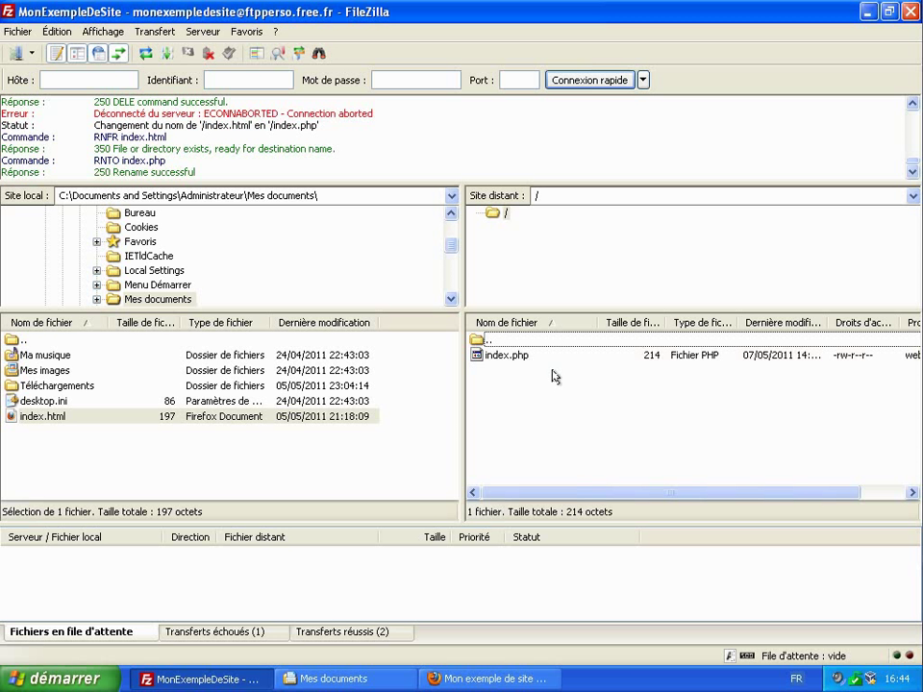
# Switch to Firefox, reload the online page and compare its content with the local index.html
pyautogui.click(458, 669)
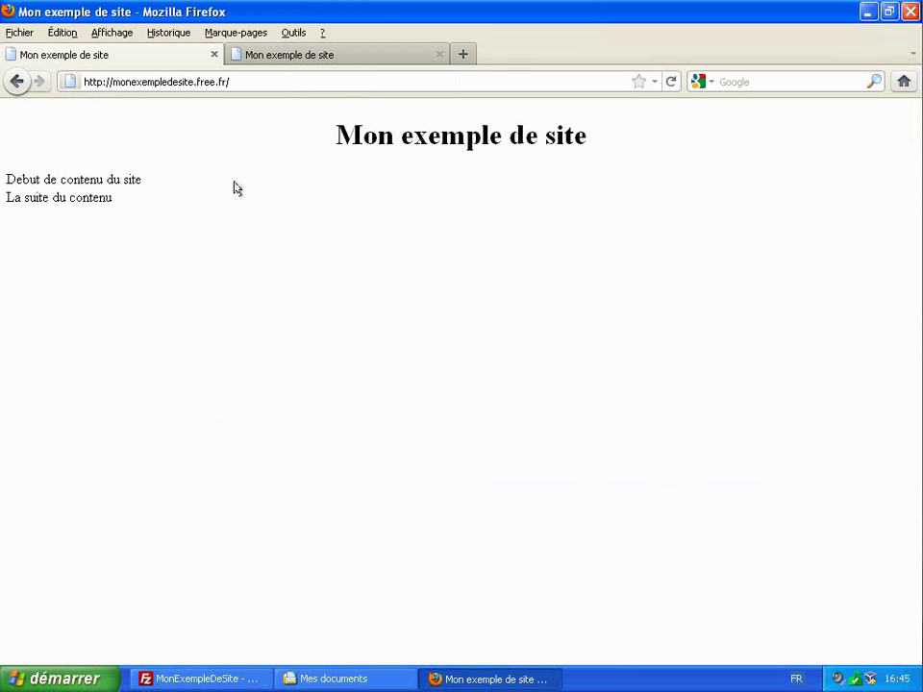
pyautogui.press('F5')
pyautogui.click(283, 60)
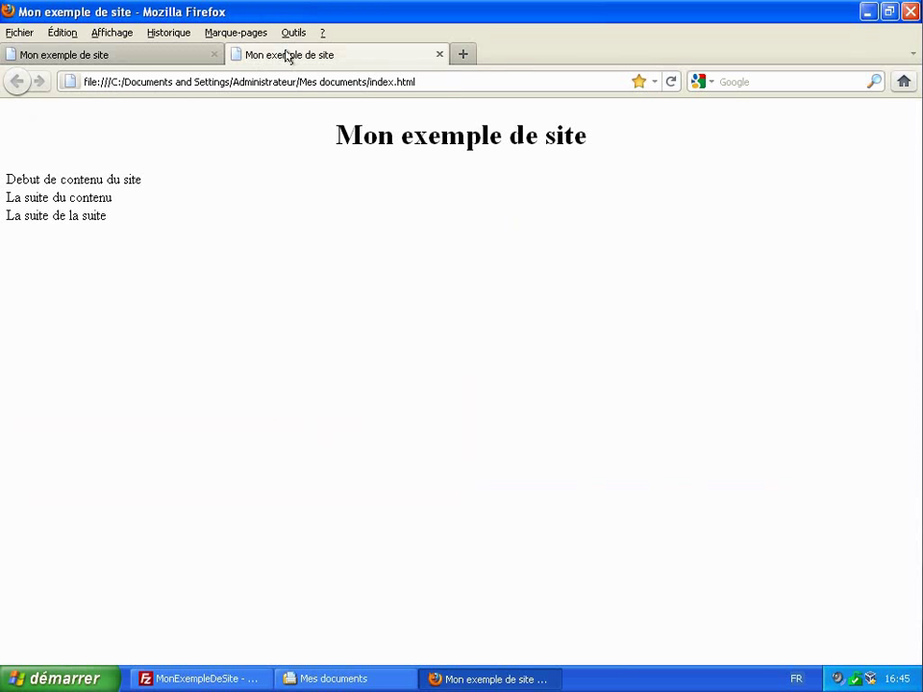
pyautogui.click(148, 62)
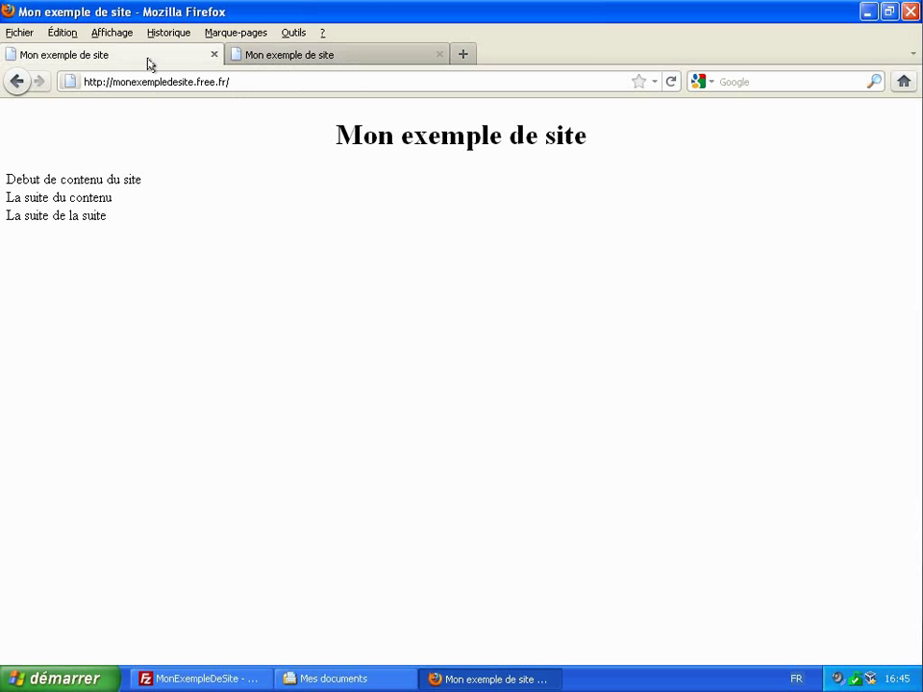
pyautogui.click(305, 62)
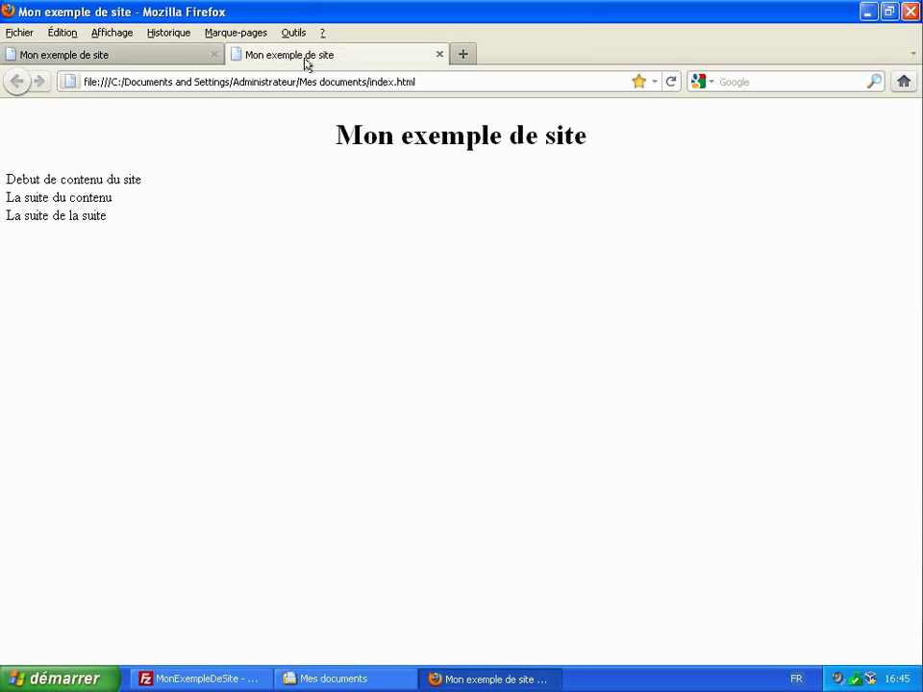
pyautogui.click(134, 59)
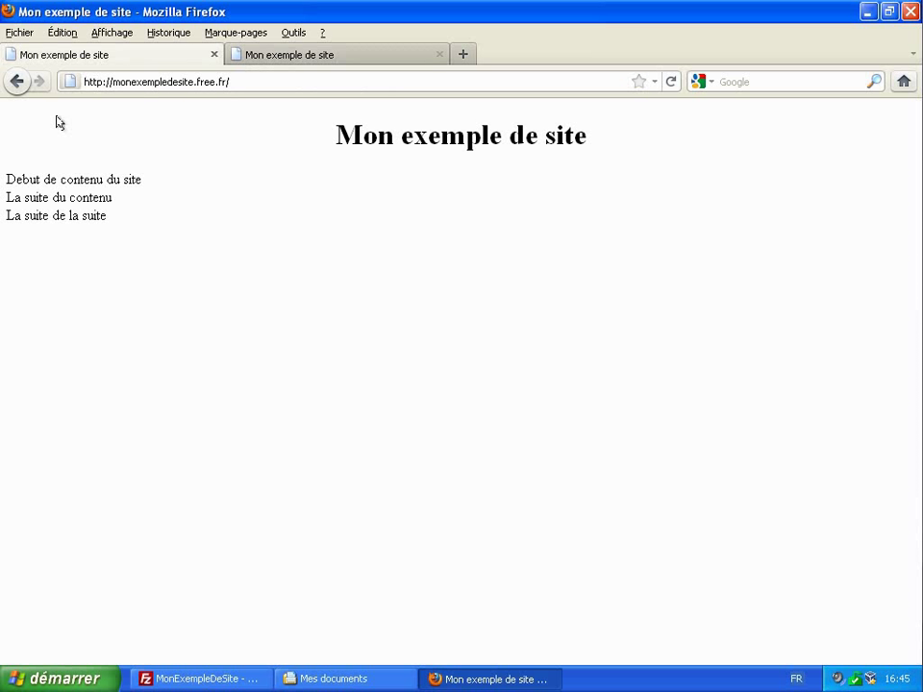